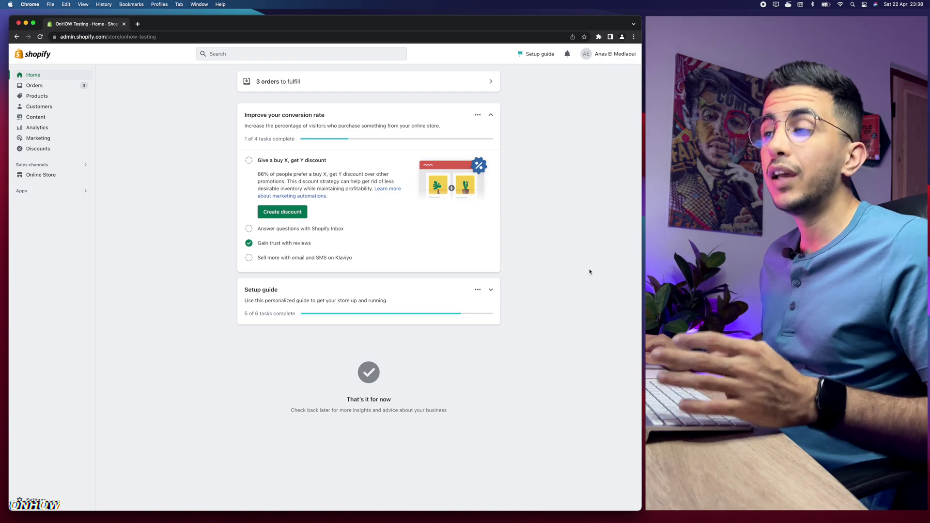
Preview the online store's homepage through to the featured products, and close the preview.
click(86, 176)
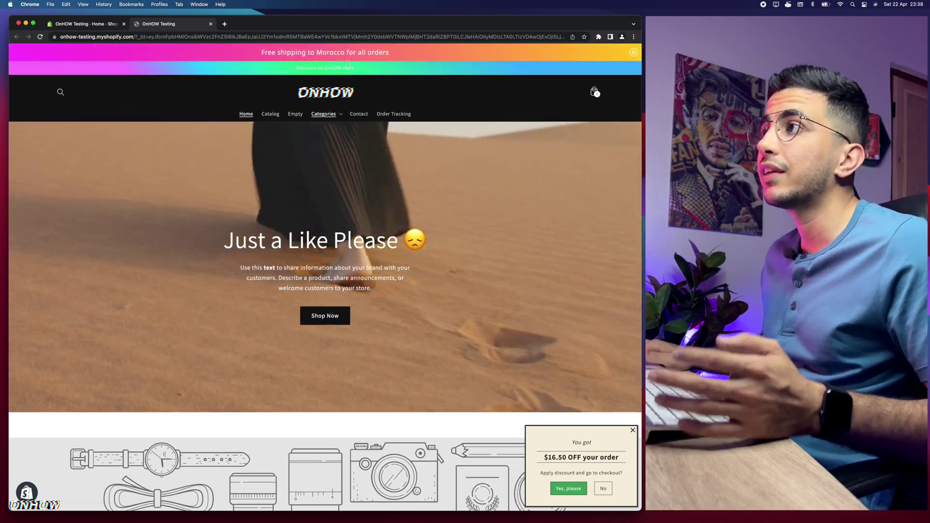
right_click(307, 48)
key(Escape)
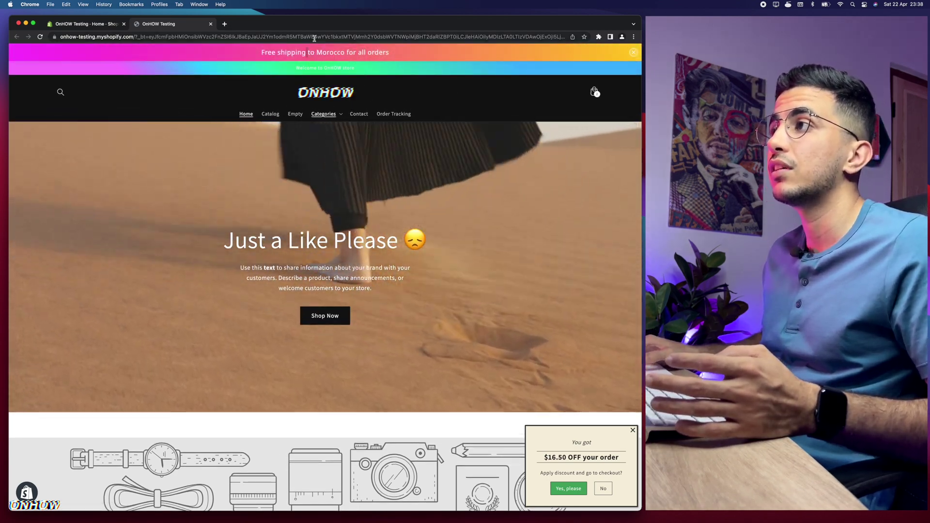
scroll(315, 62, up, 5)
scroll(315, 62, down, 5)
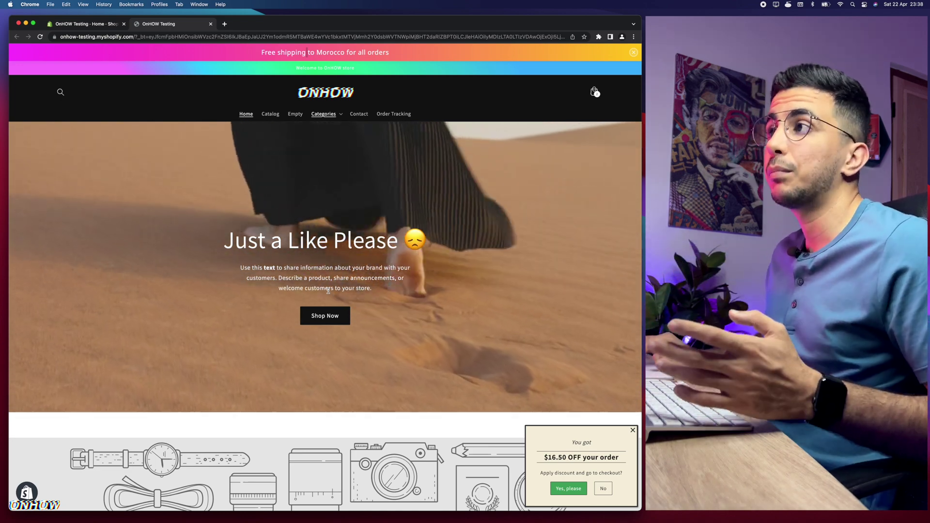
scroll(328, 291, down, 5)
scroll(328, 292, down, 6)
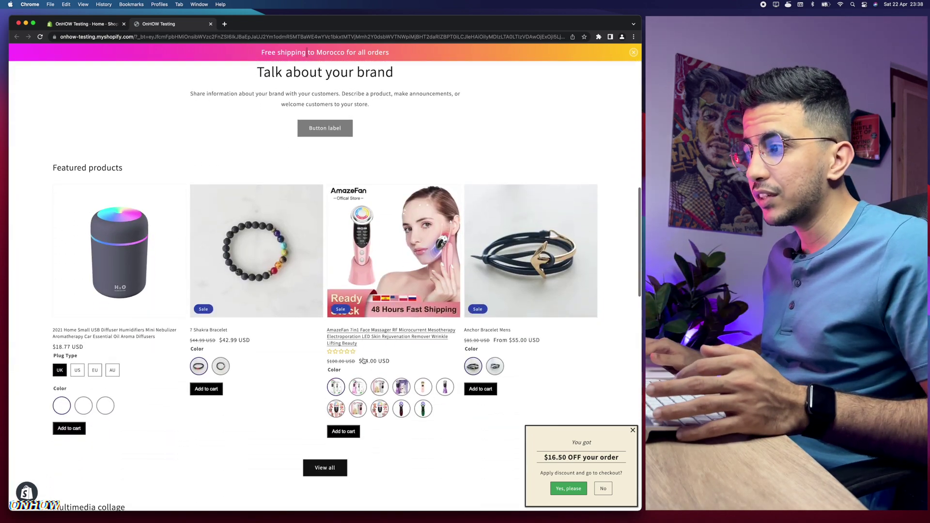
scroll(380, 362, up, 3)
scroll(381, 362, up, 3)
scroll(380, 362, down, 3)
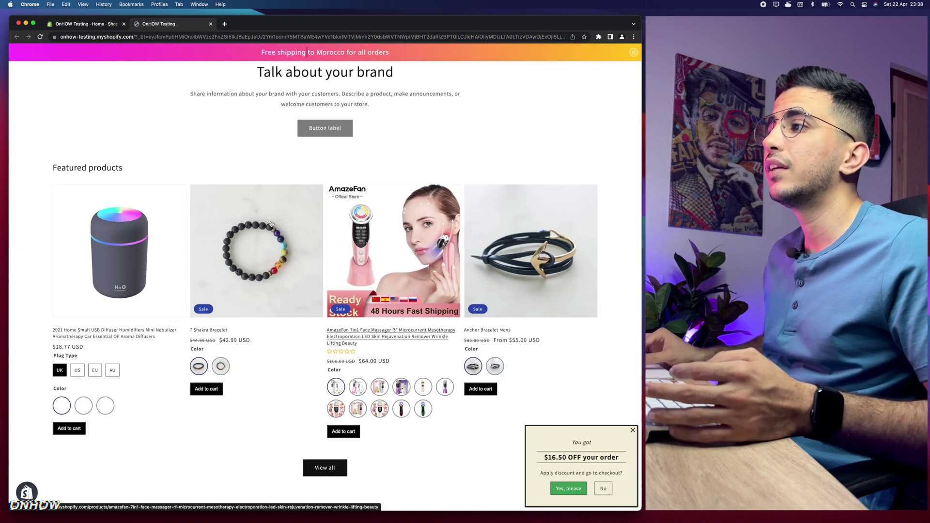
key(super+0)
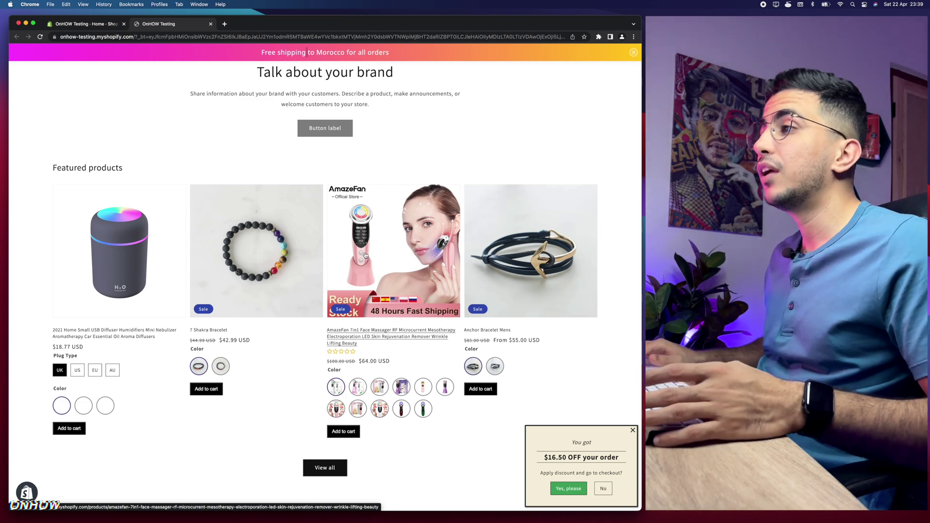
scroll(365, 255, up, 10)
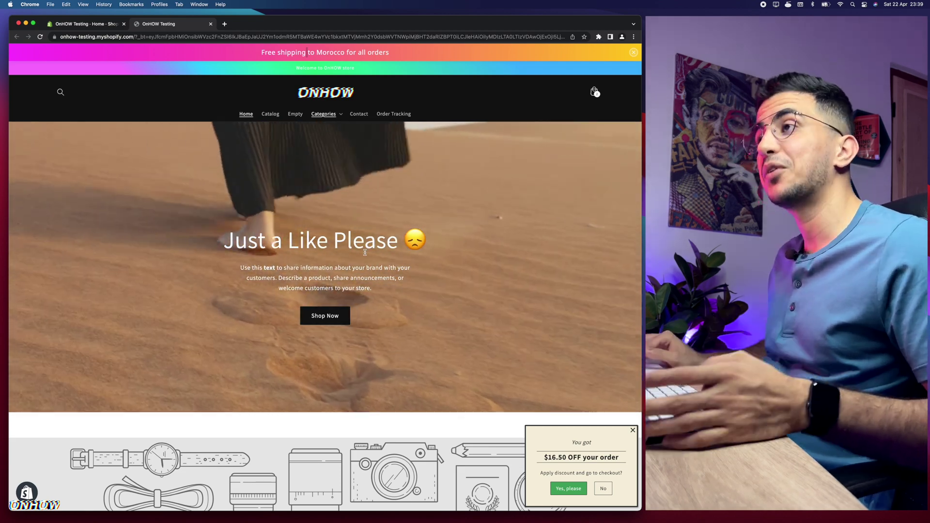
key(super+w)
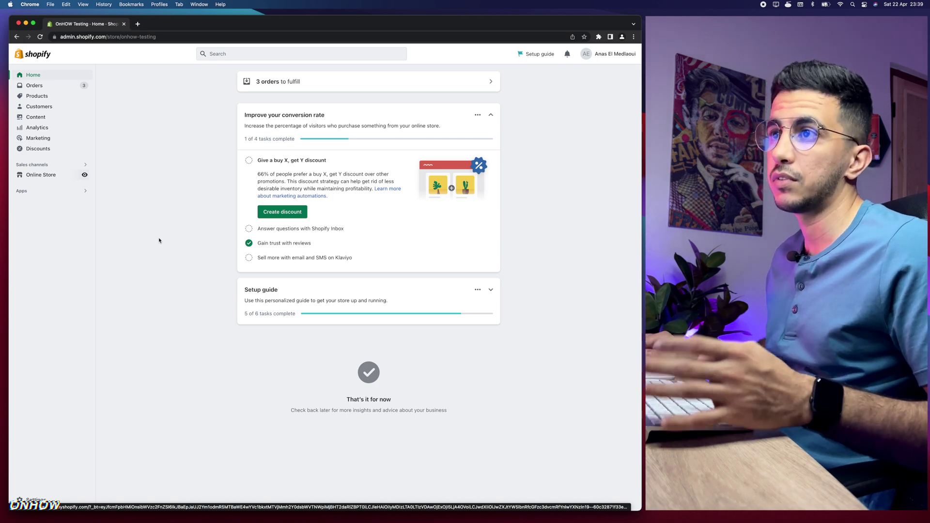
Open the Shopify App Store from the store's recommended apps.
click(28, 191)
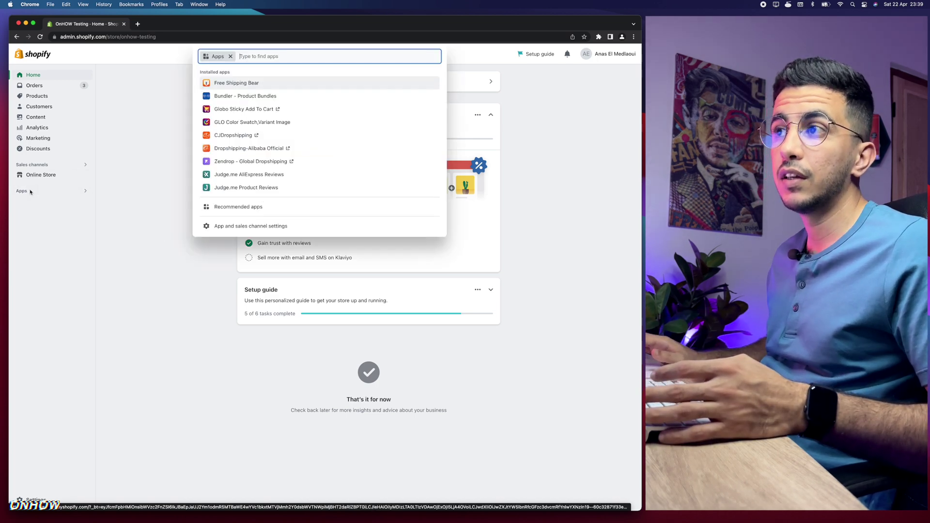
click(237, 209)
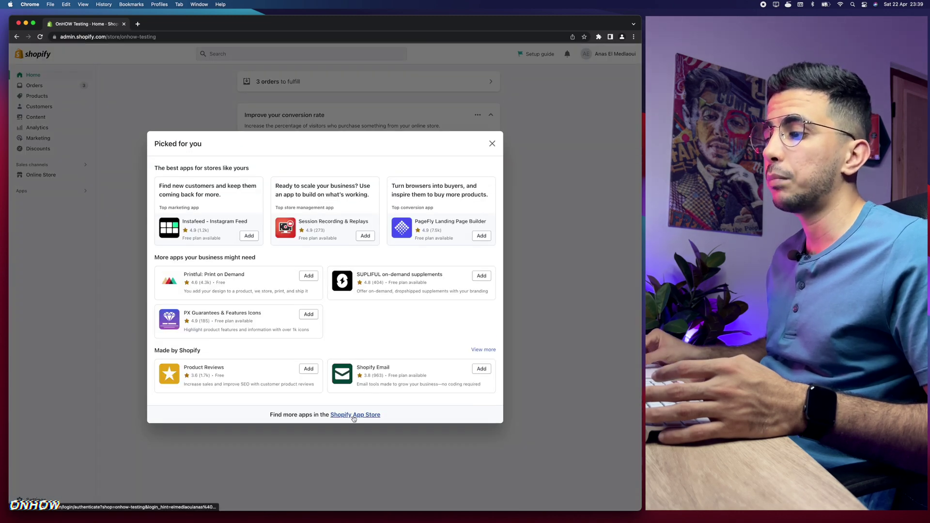
scroll(356, 407, up, 5)
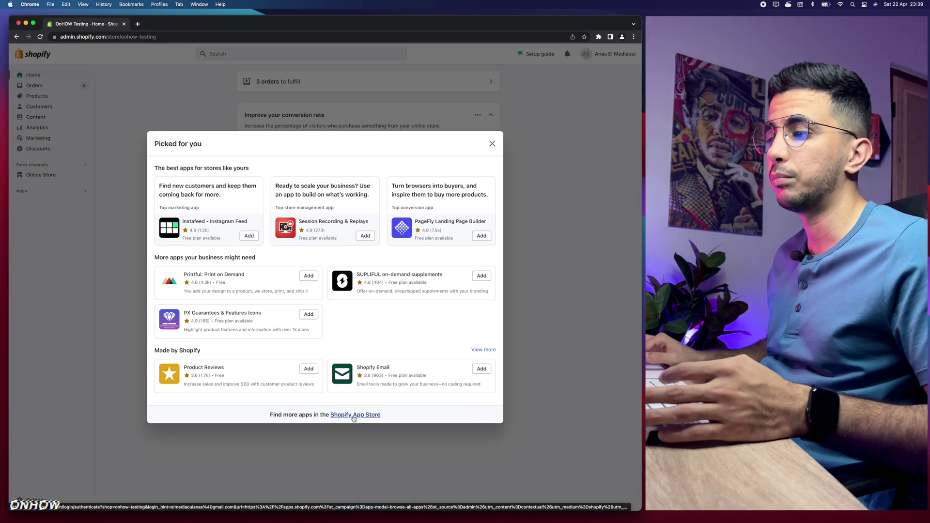
click(353, 418)
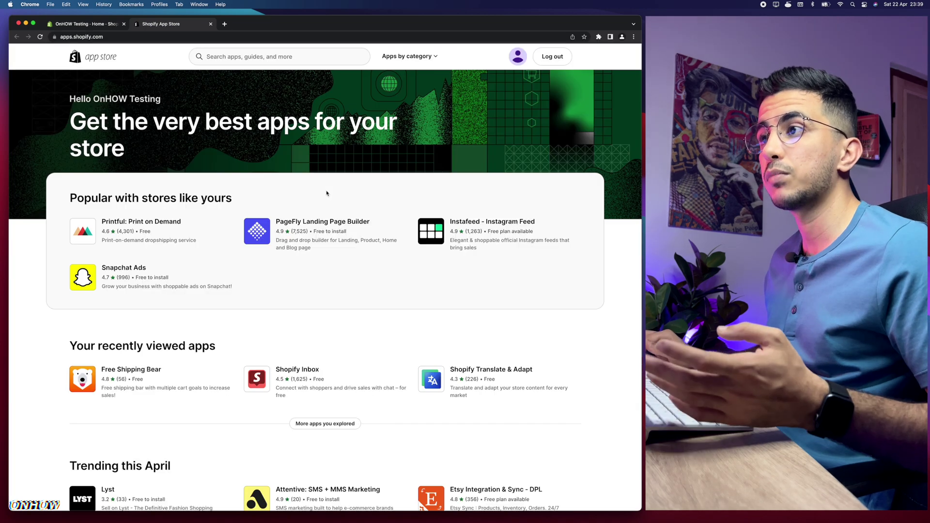
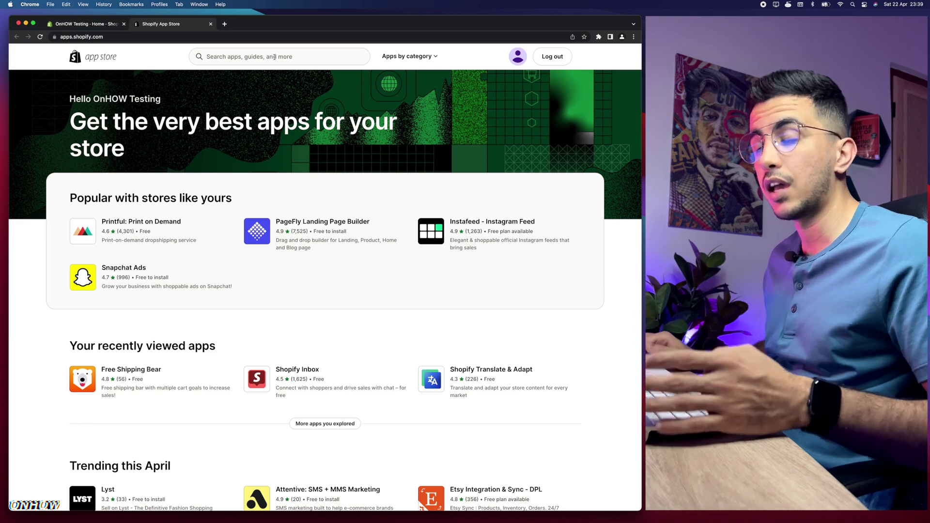
Install the PageFly Landing Page Builder app on the store and dismiss its welcome message.
right_click(306, 213)
click(307, 197)
scroll(308, 196, up, 5)
scroll(308, 197, down, 5)
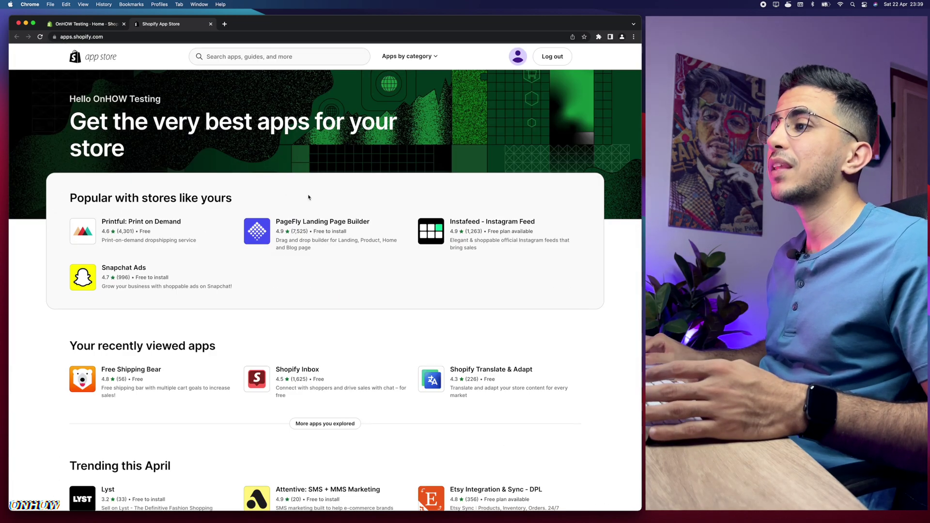
click(311, 222)
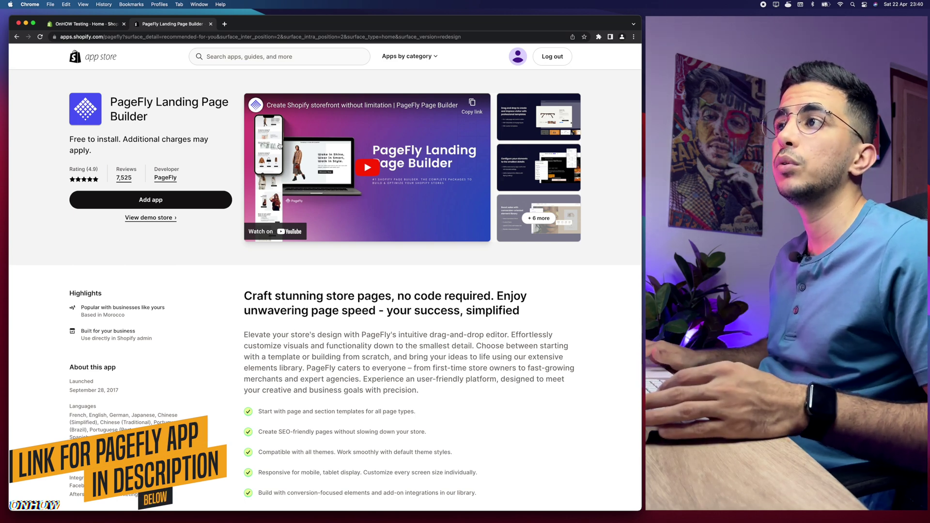
click(149, 201)
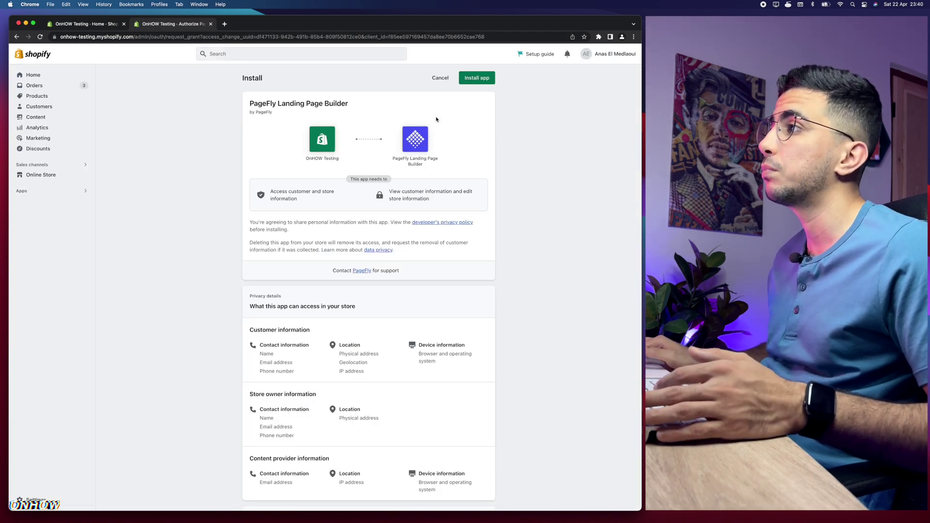
click(477, 78)
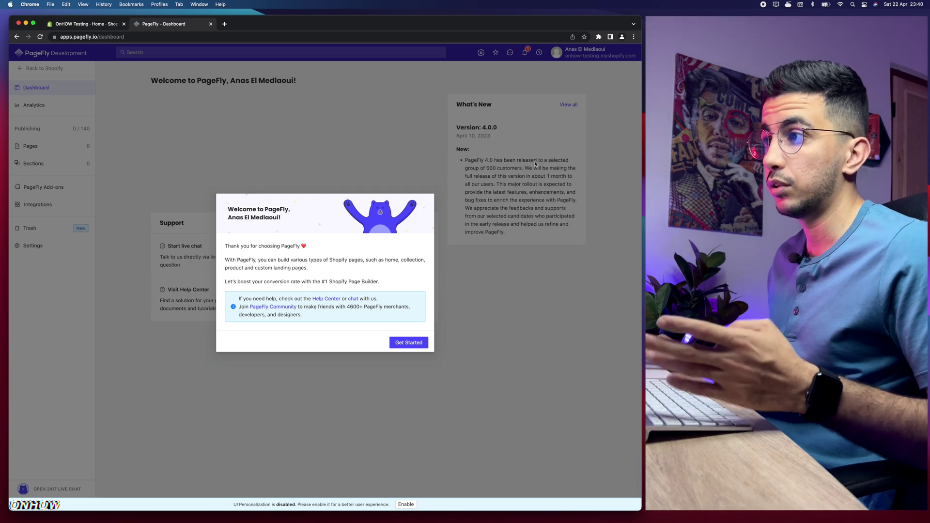
click(415, 342)
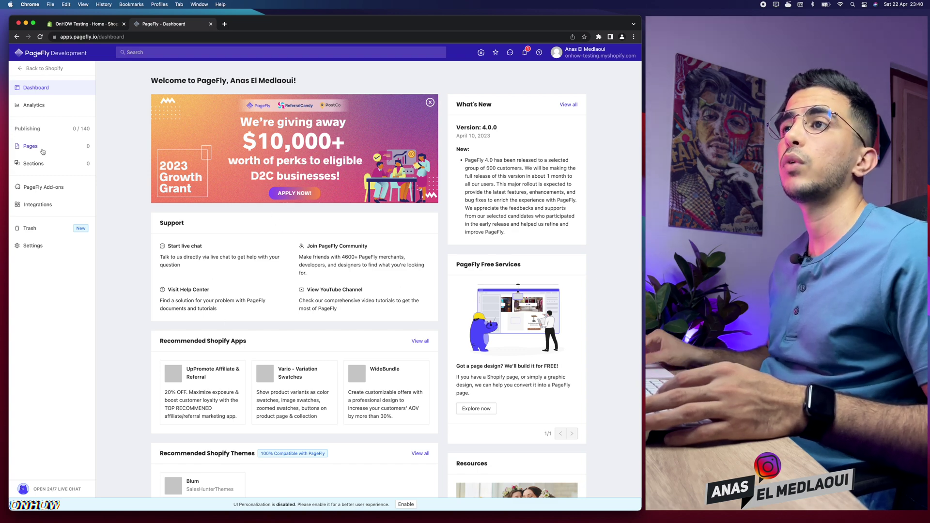
Open the list of Regular Pages in PageFly.
scroll(43, 152, up, 5)
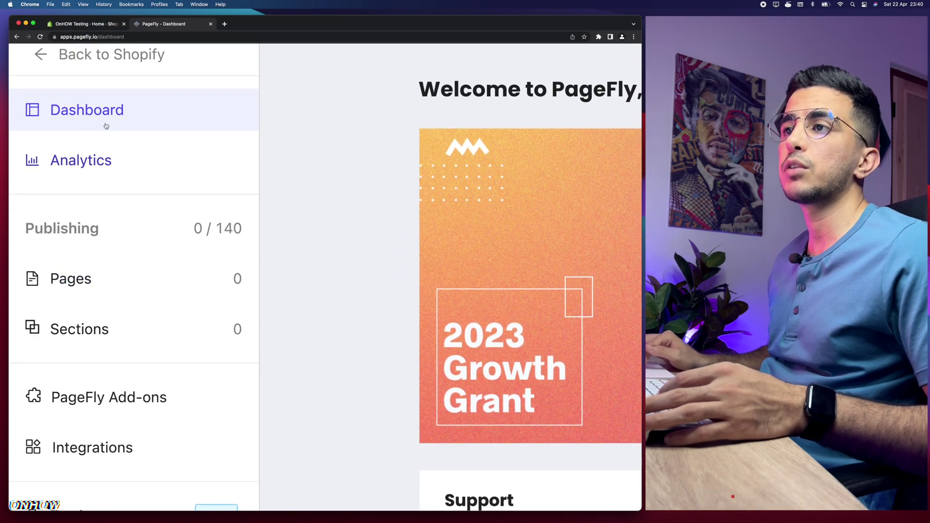
scroll(93, 187, down, 3)
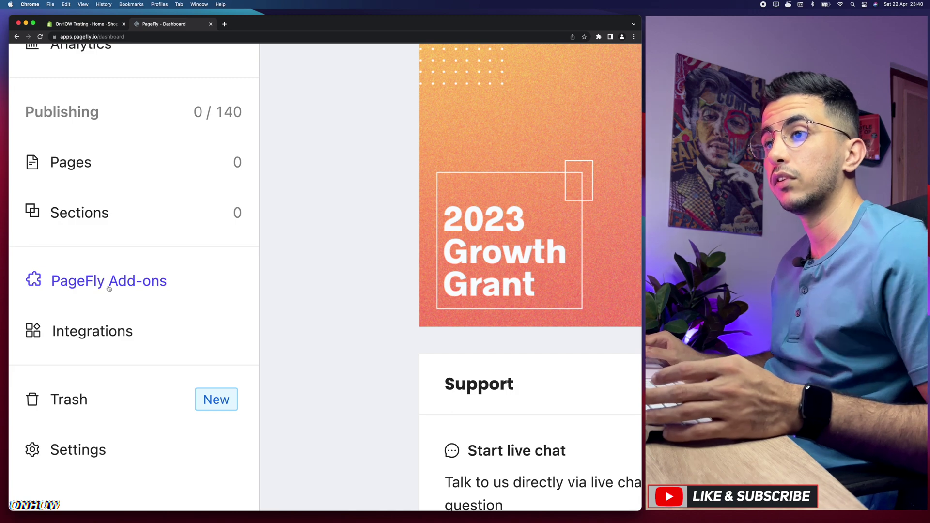
scroll(109, 288, up, 3)
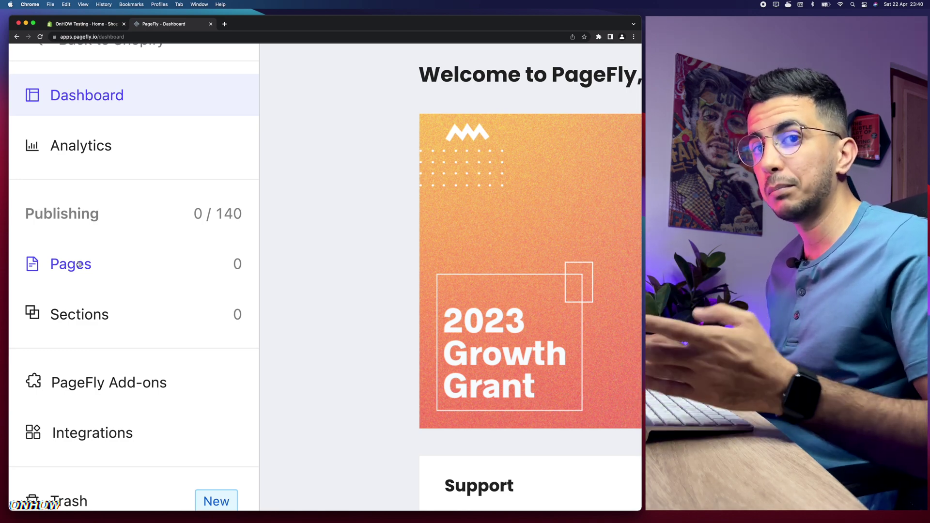
click(79, 264)
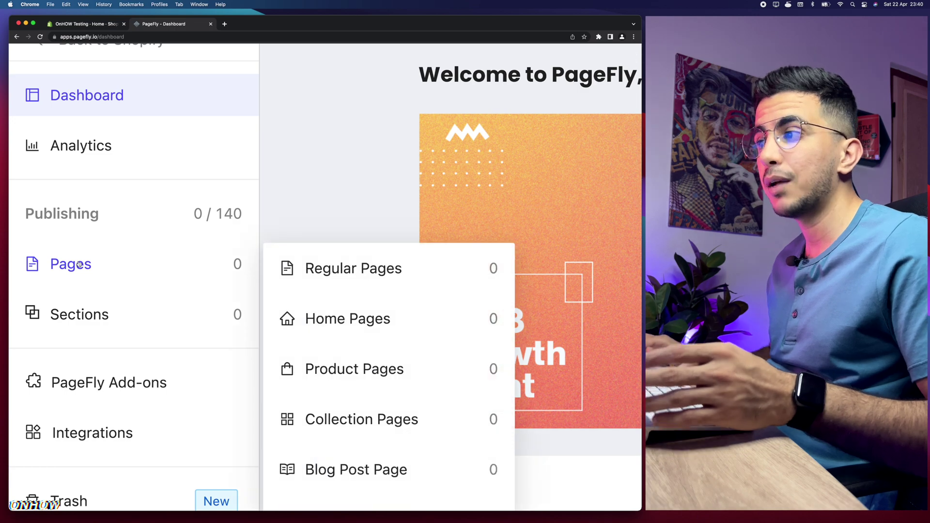
scroll(376, 306, down, 2)
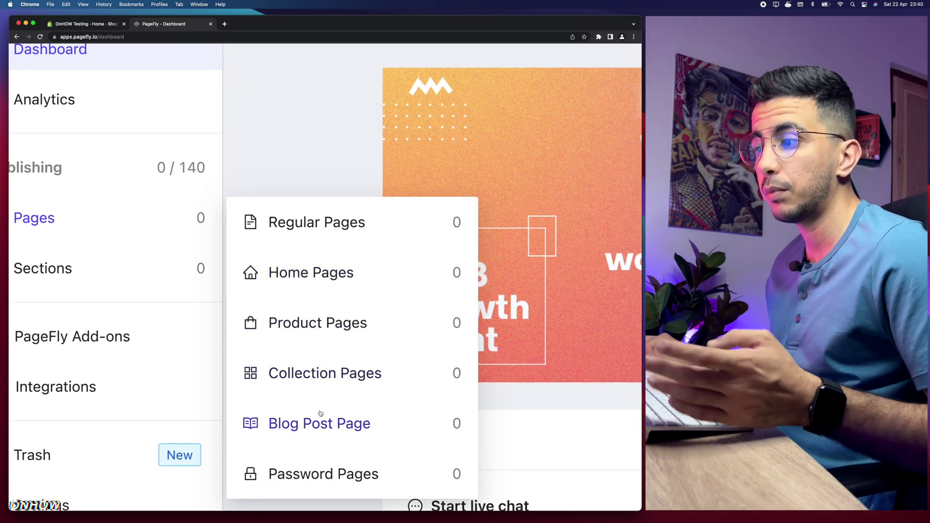
scroll(314, 282, up, 2)
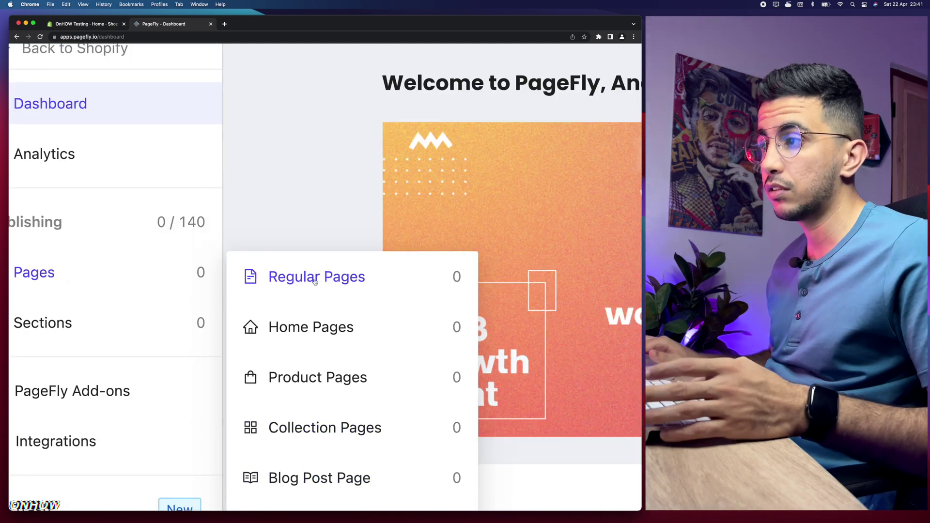
click(312, 280)
scroll(311, 281, down, 5)
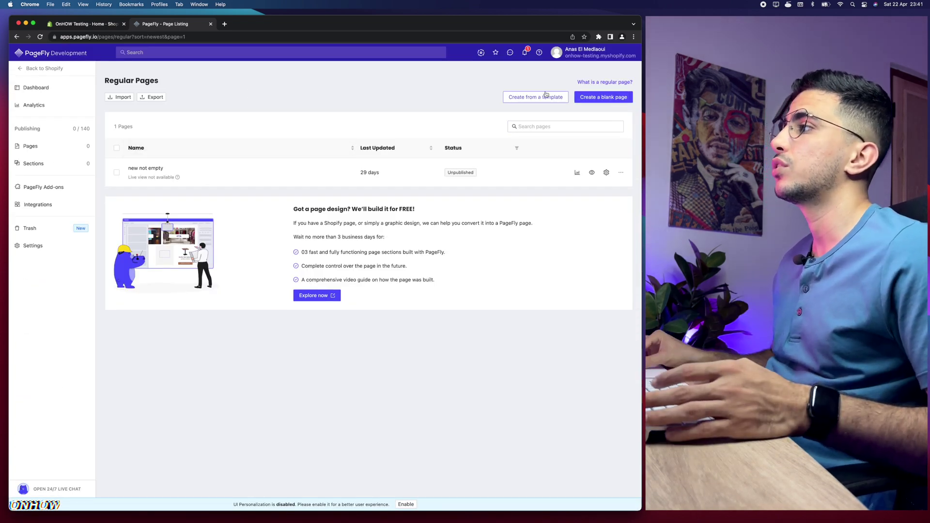
Start creating a regular page from a template and look over the available page templates.
scroll(546, 94, up, 5)
scroll(545, 94, right, 3)
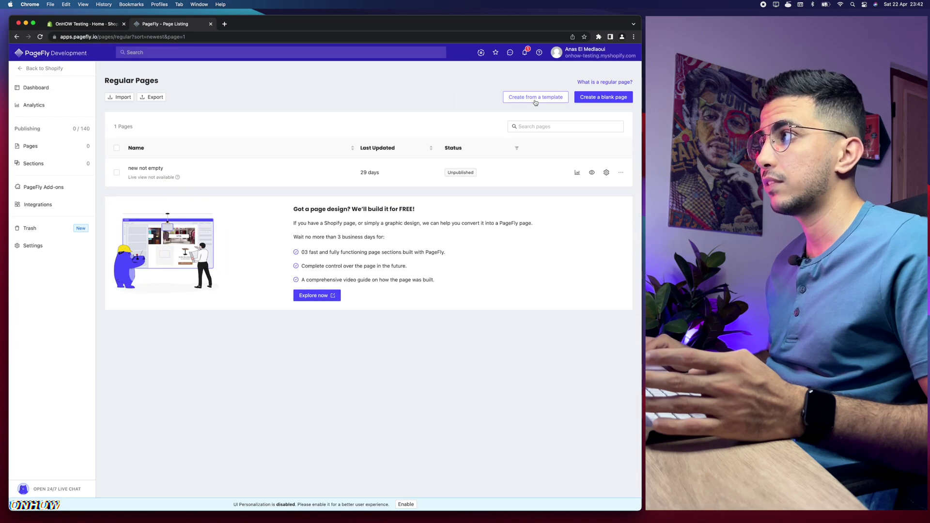
click(539, 99)
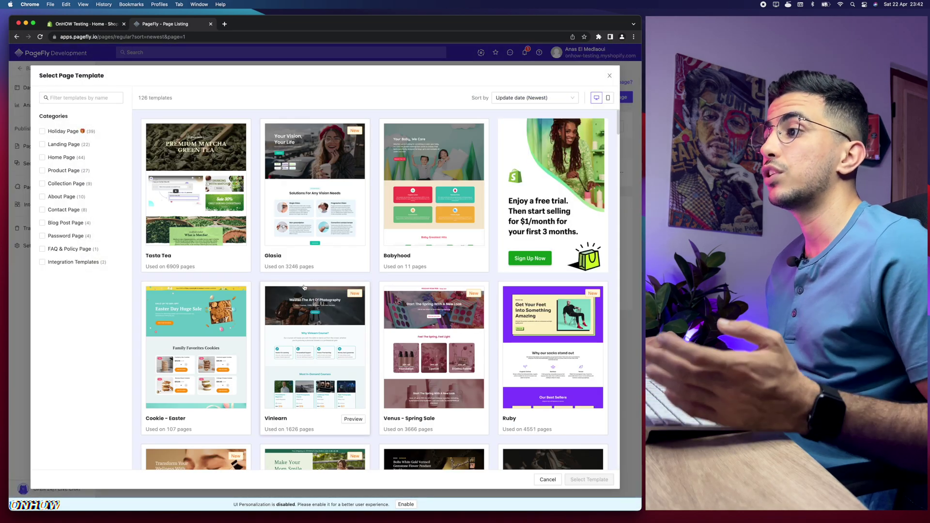
scroll(339, 314, down, 20)
scroll(340, 325, up, 20)
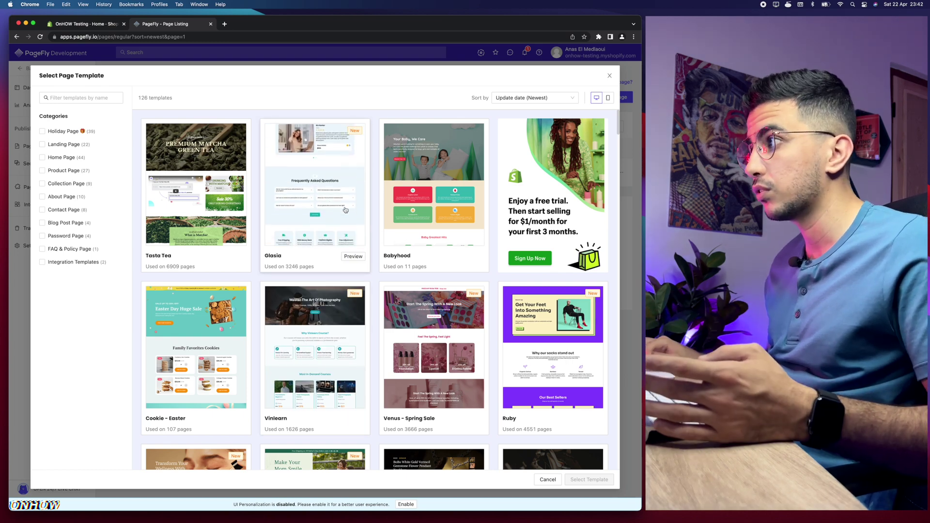
scroll(426, 339, down, 2)
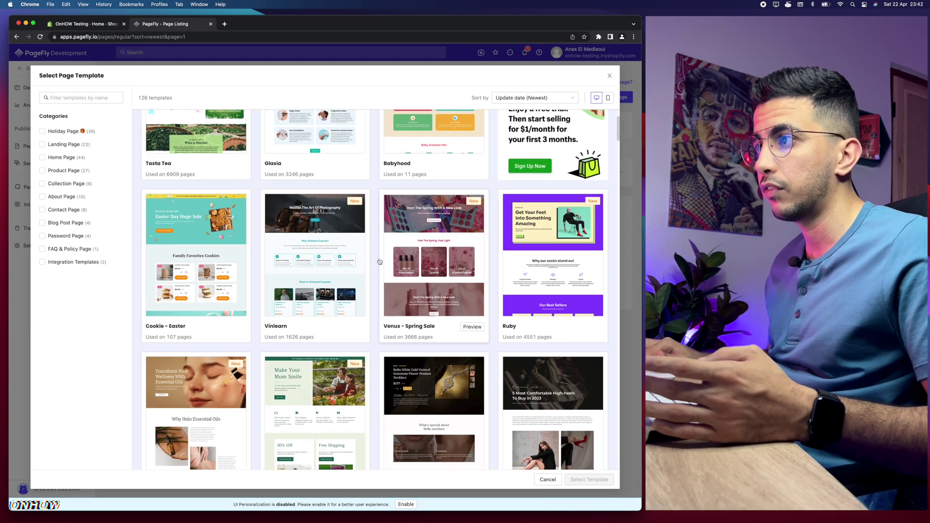
scroll(426, 339, up, 2)
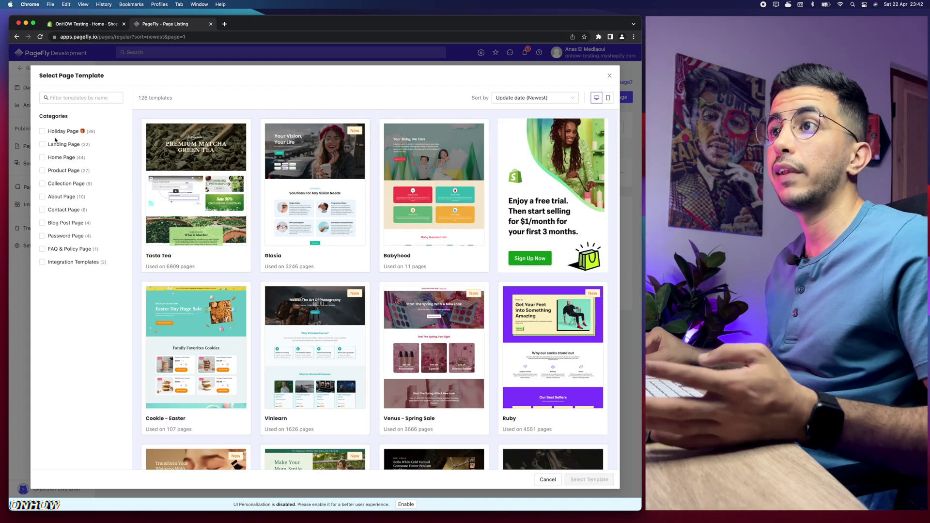
Filter the page templates to the Landing Page category and browse the matching designs.
scroll(56, 140, up, 5)
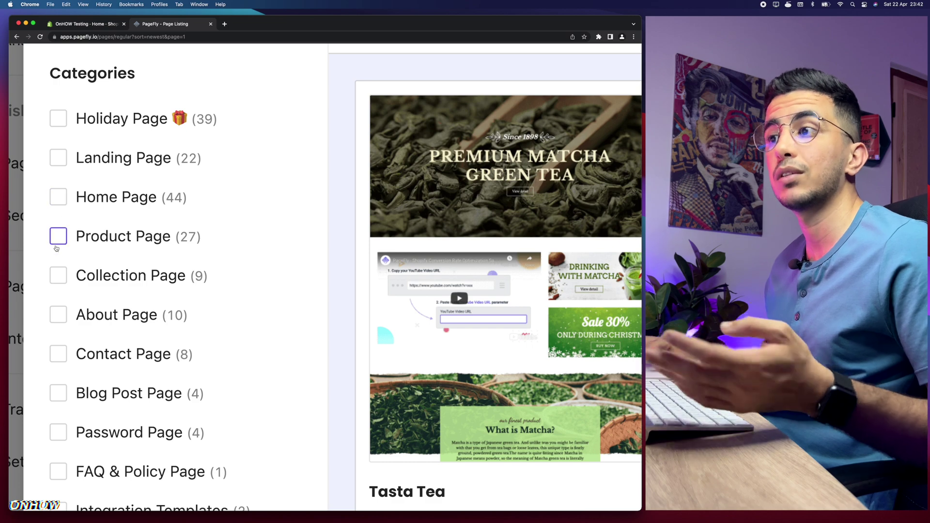
scroll(56, 320, down, 2)
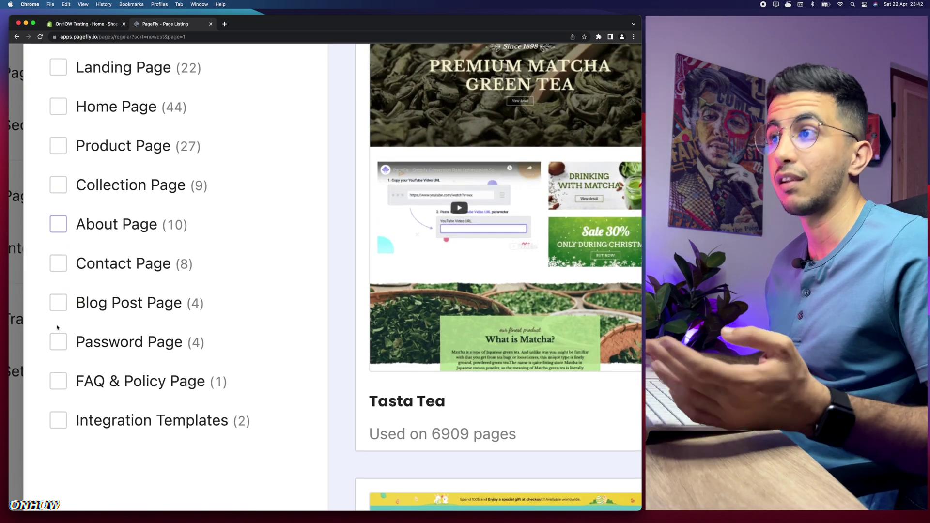
scroll(57, 328, up, 4)
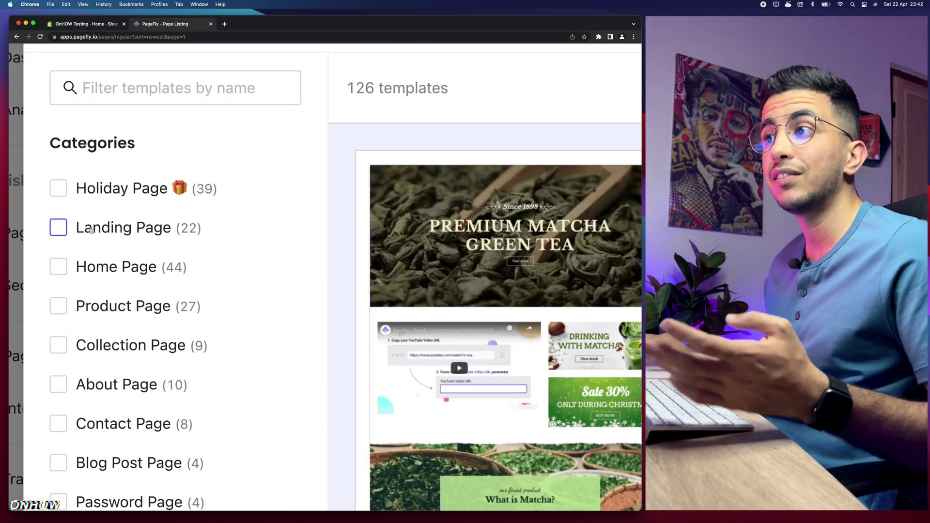
click(164, 230)
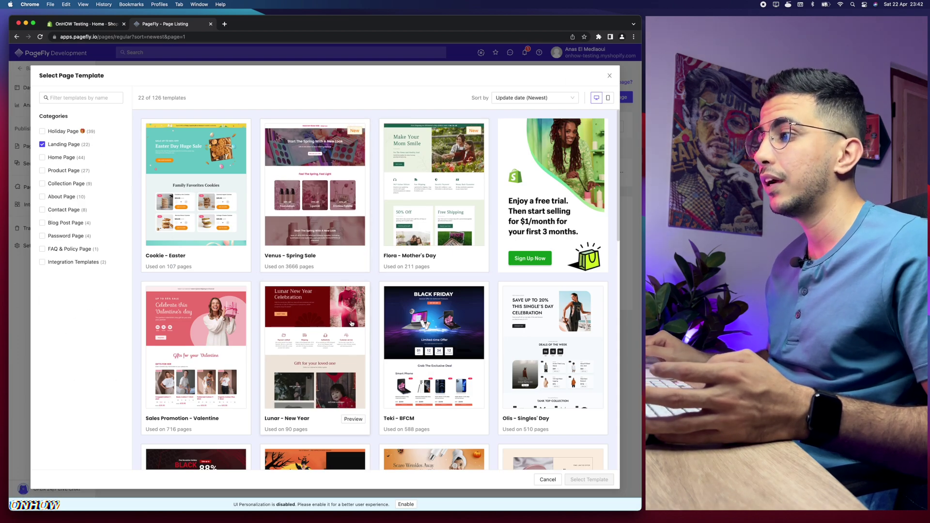
scroll(418, 329, down, 4)
scroll(418, 329, down, 8)
scroll(419, 327, up, 4)
scroll(419, 327, up, 3)
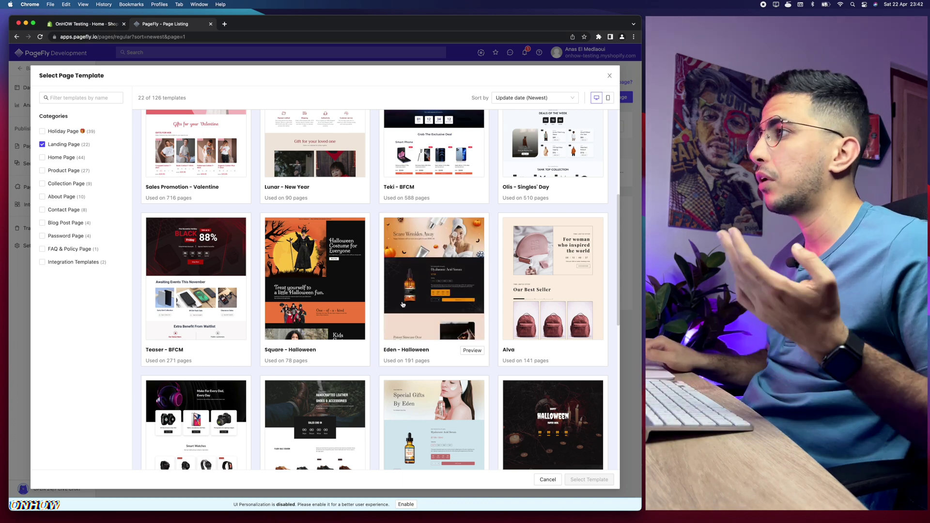
Browse the landing page templates and create the page from the Teaser - BFCM template.
scroll(418, 328, down, 3)
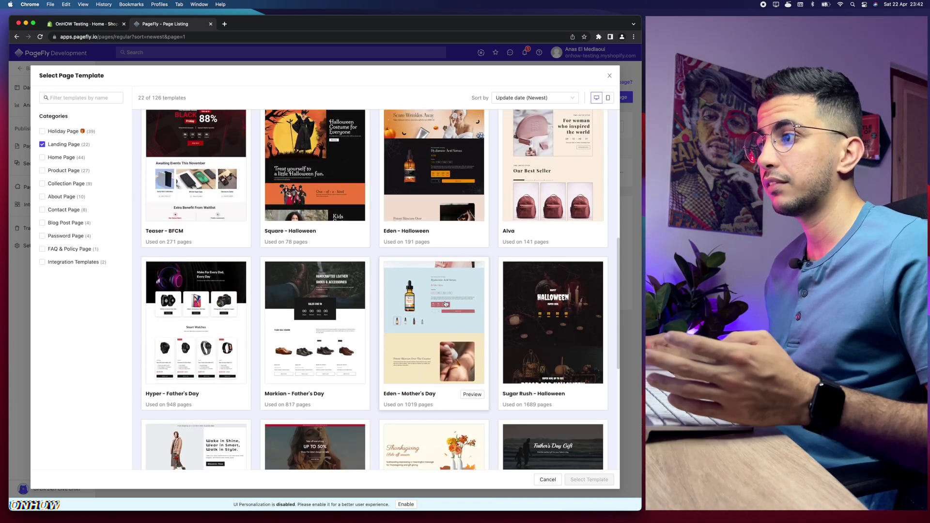
scroll(446, 304, up, 3)
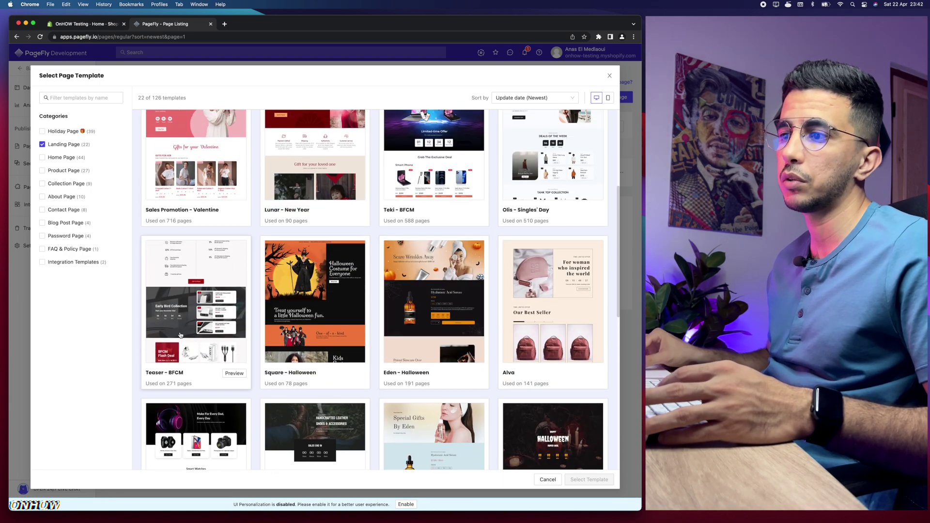
scroll(180, 335, up, 5)
scroll(180, 335, down, 5)
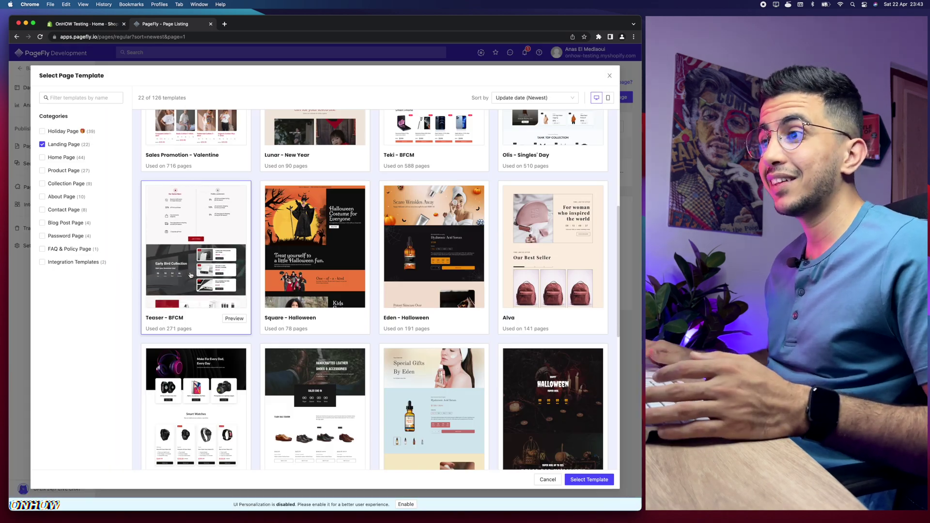
scroll(596, 480, up, 5)
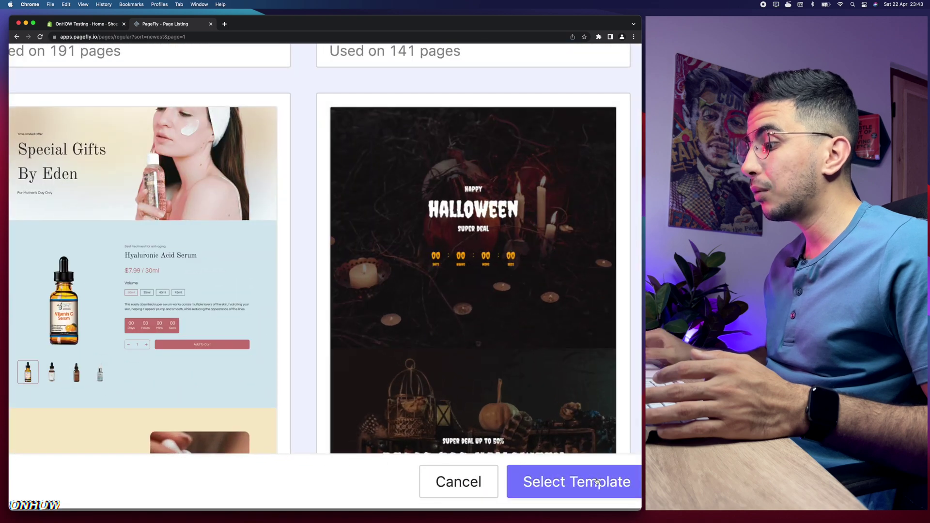
click(536, 458)
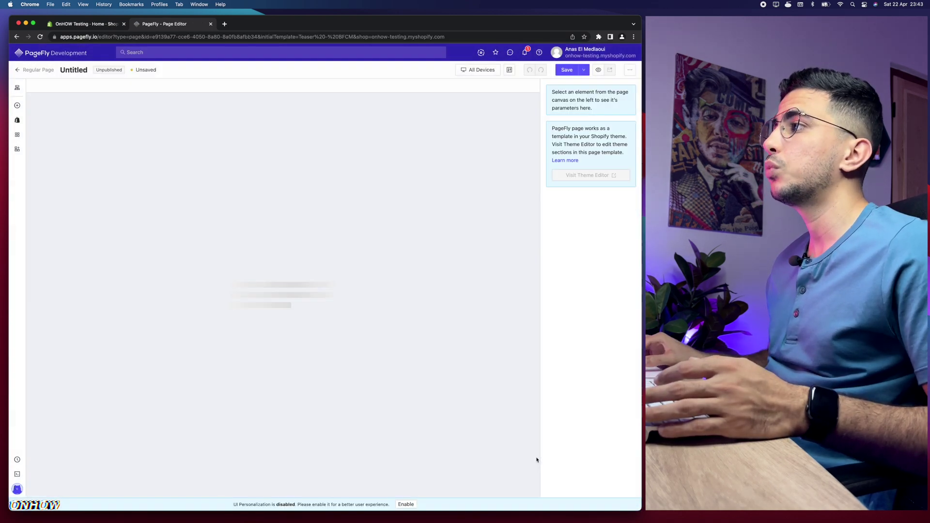
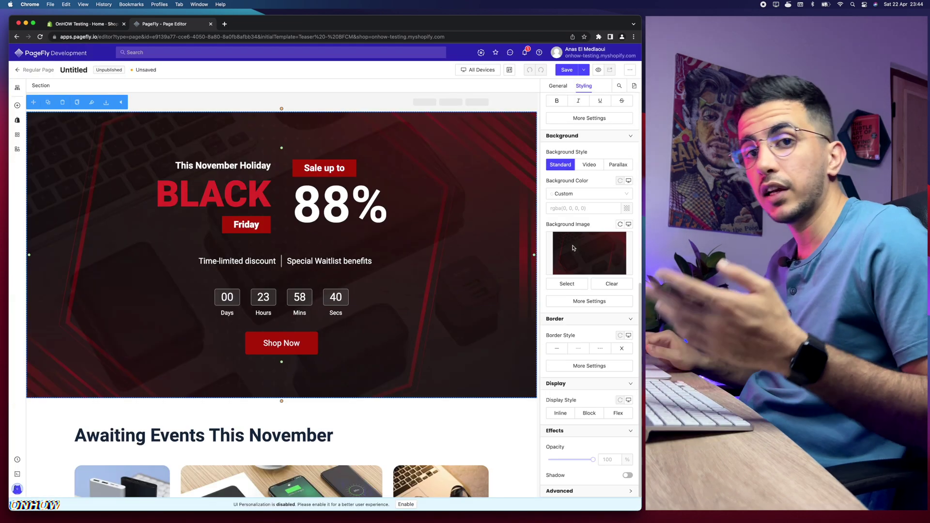
Look at the hero section's background image choices, then switch its background style to Video and paste the MP4 link as the video URL.
click(575, 285)
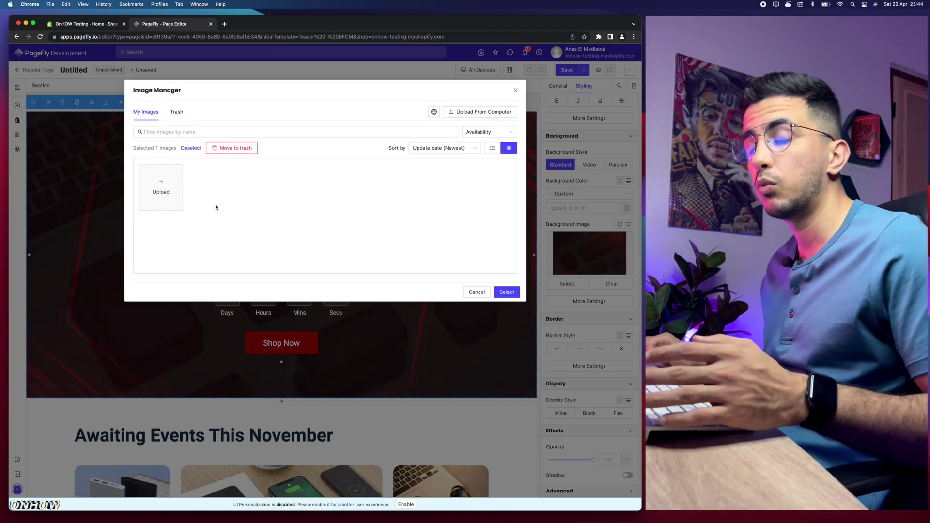
click(514, 91)
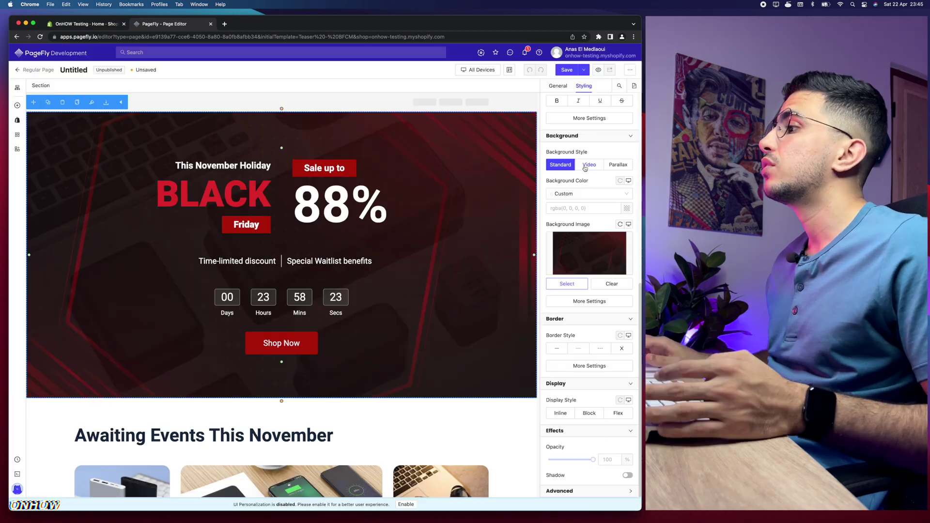
click(547, 164)
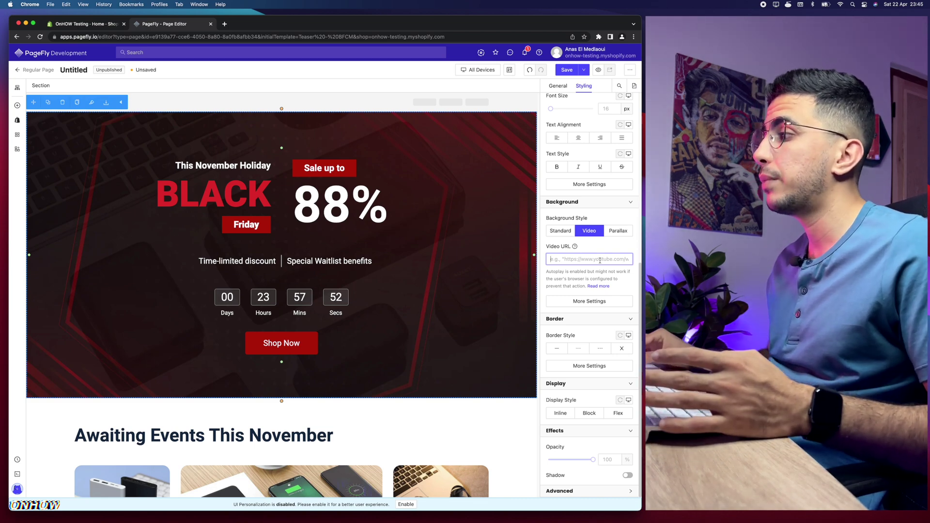
click(599, 260)
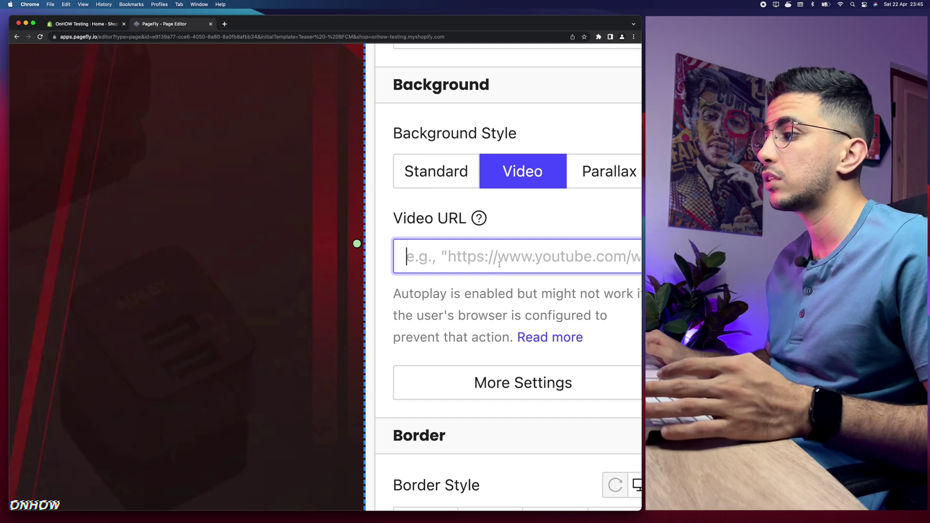
scroll(499, 264, right, 2)
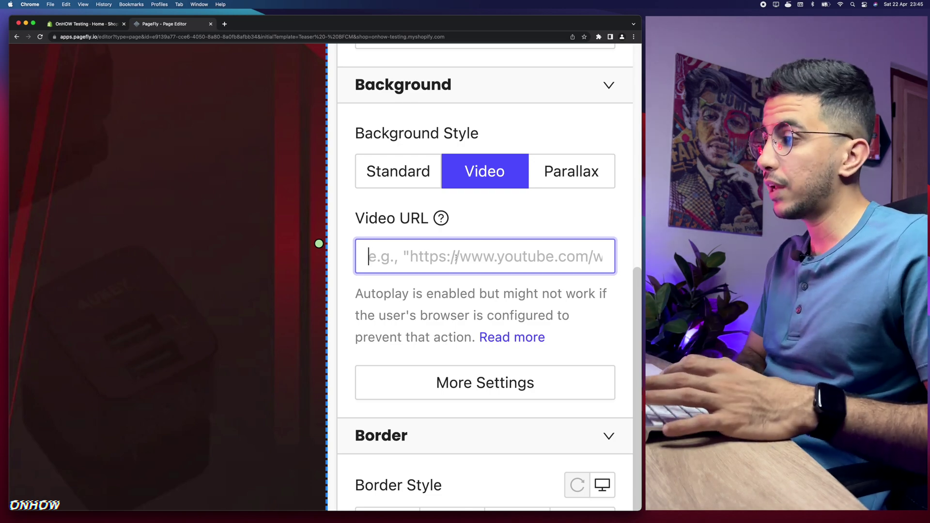
key(super+v)
scroll(234, 299, down, 5)
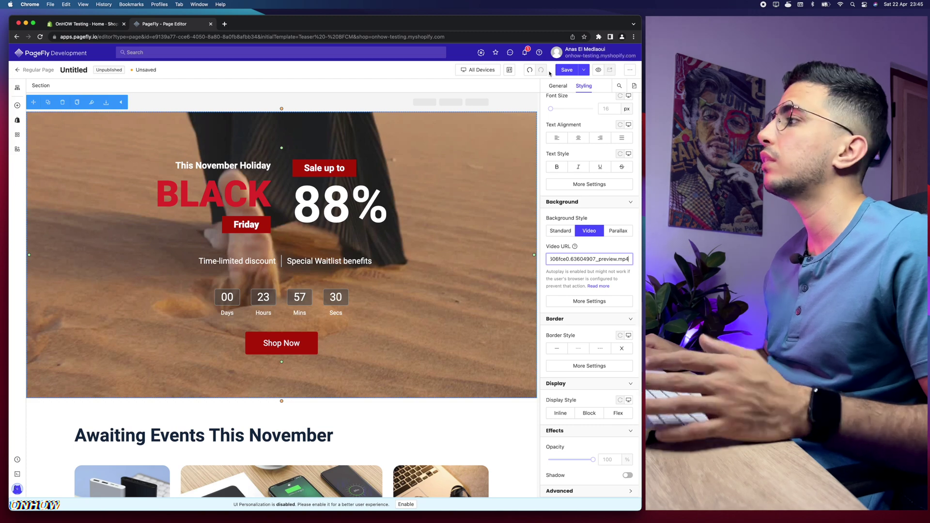
Save the page with the title "Landing page" and preview it on the storefront.
click(572, 70)
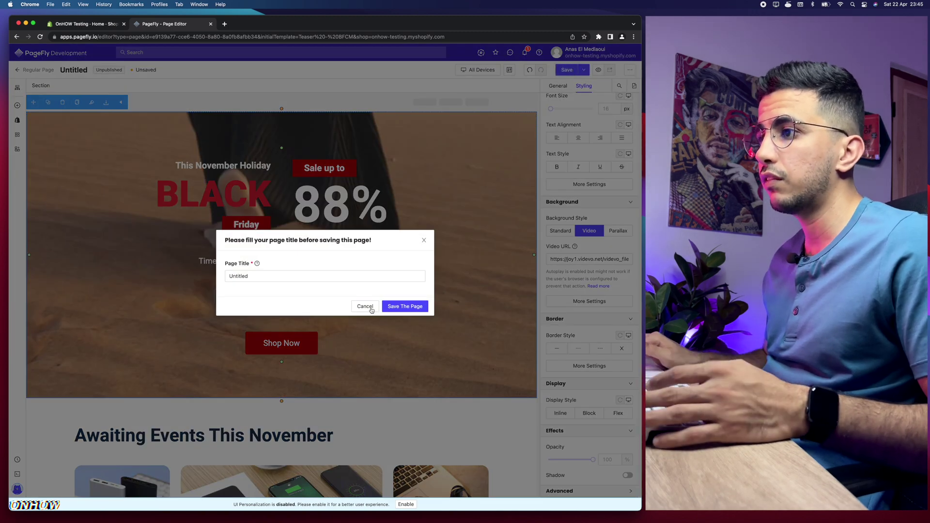
click(301, 274)
key(super+a)
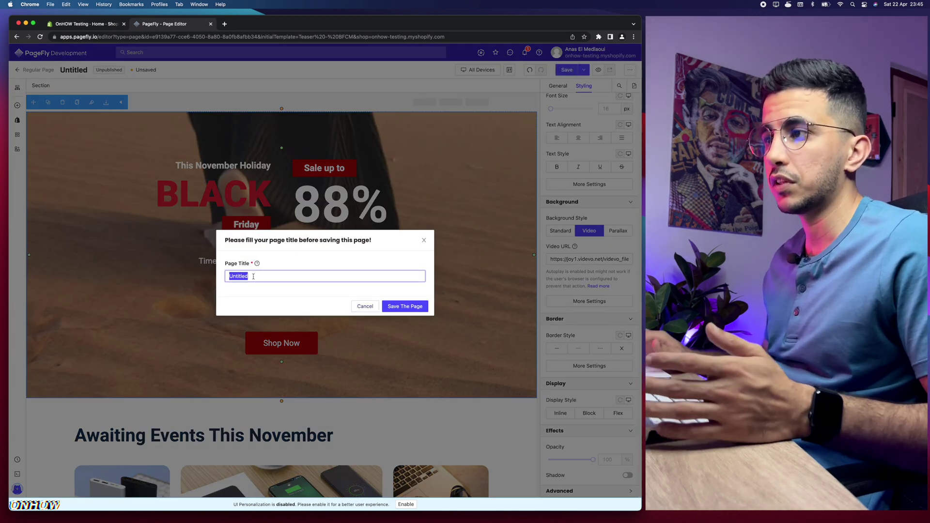
text(Landing page)
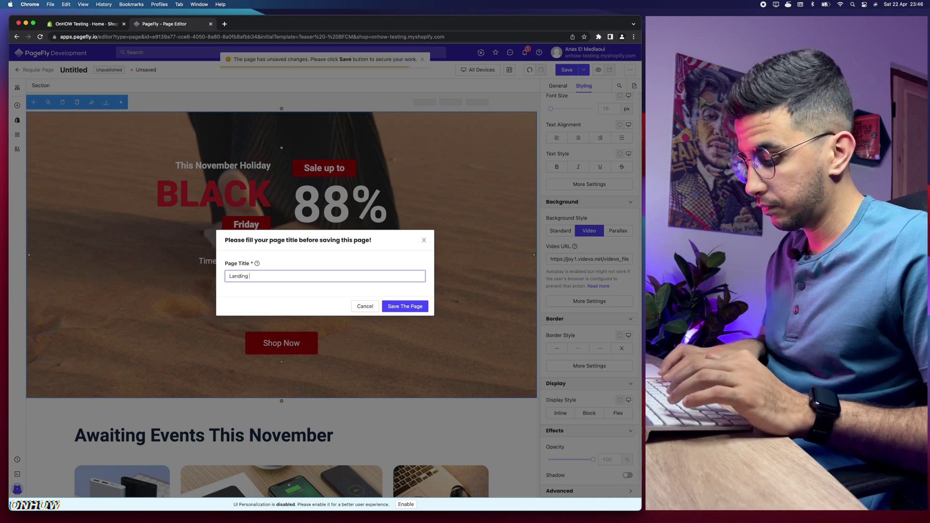
click(385, 306)
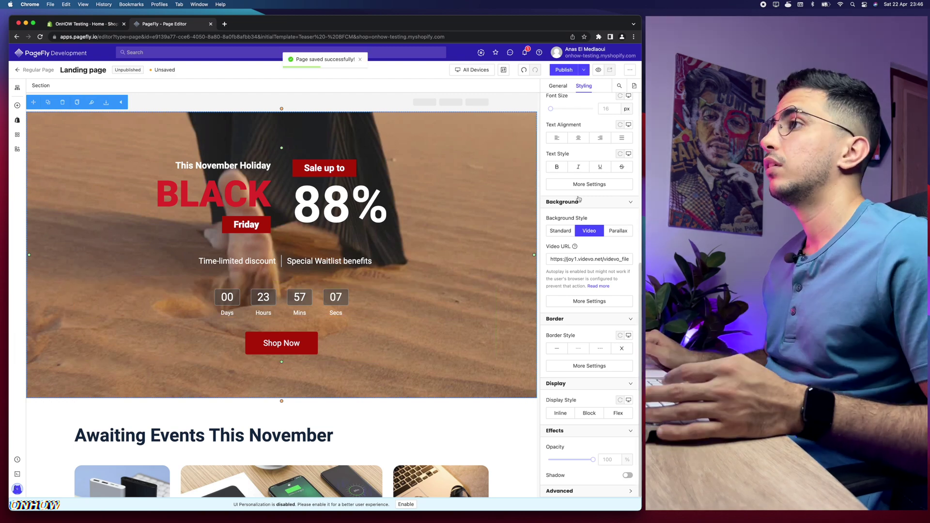
click(598, 69)
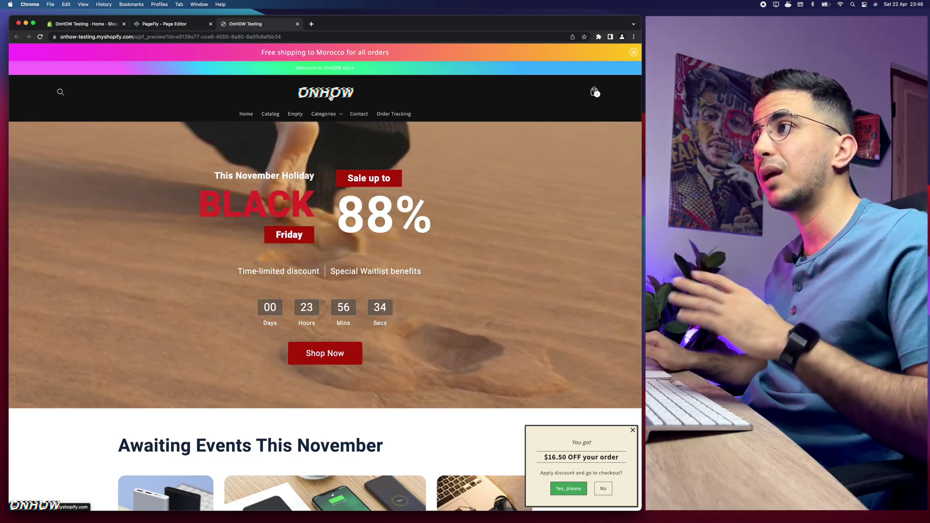
click(189, 26)
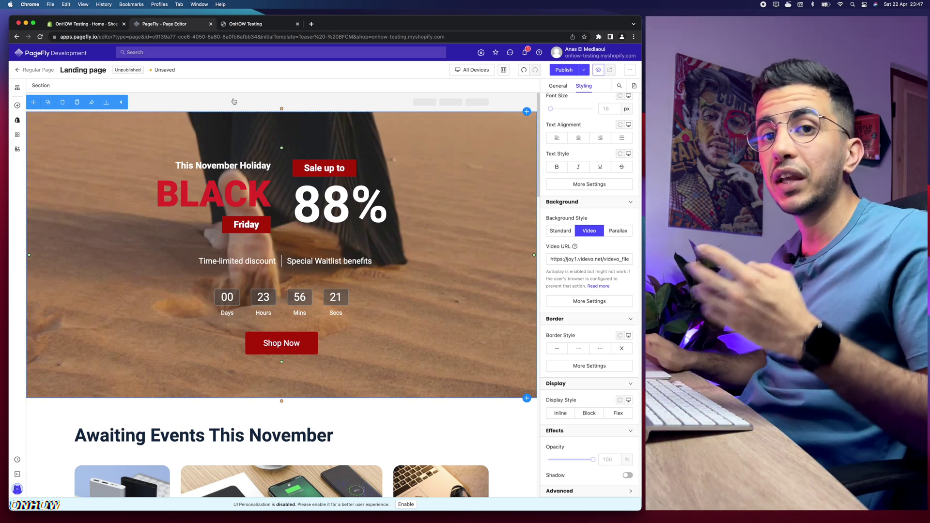
Turn off the theme's header and footer in the page settings, save them, and preview the page again.
click(226, 102)
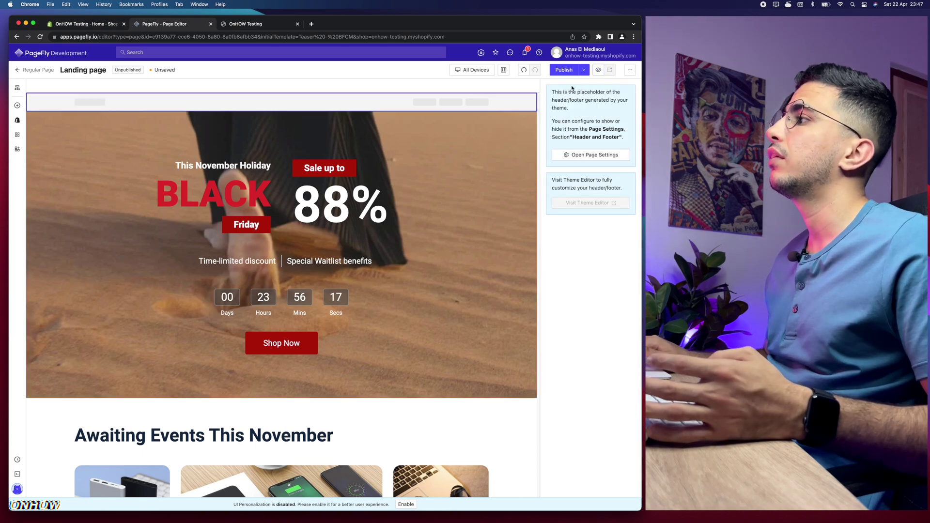
click(592, 155)
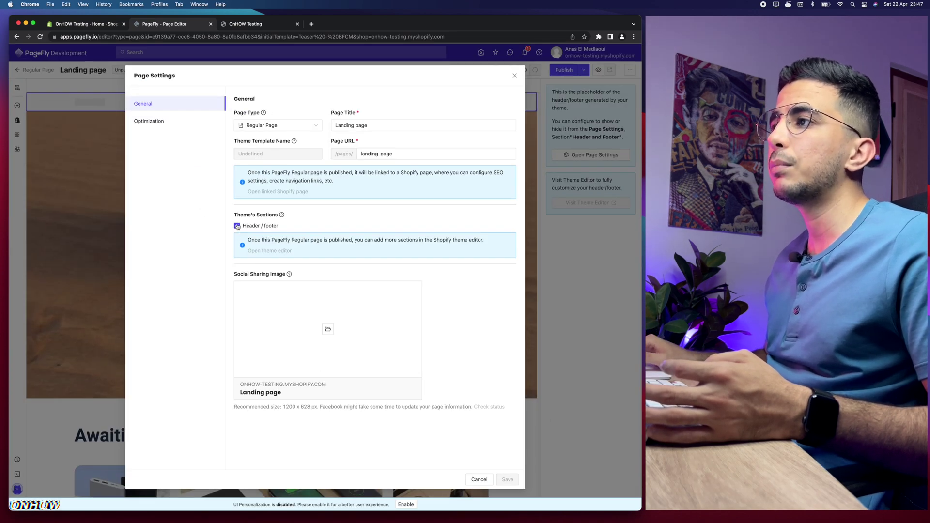
click(236, 226)
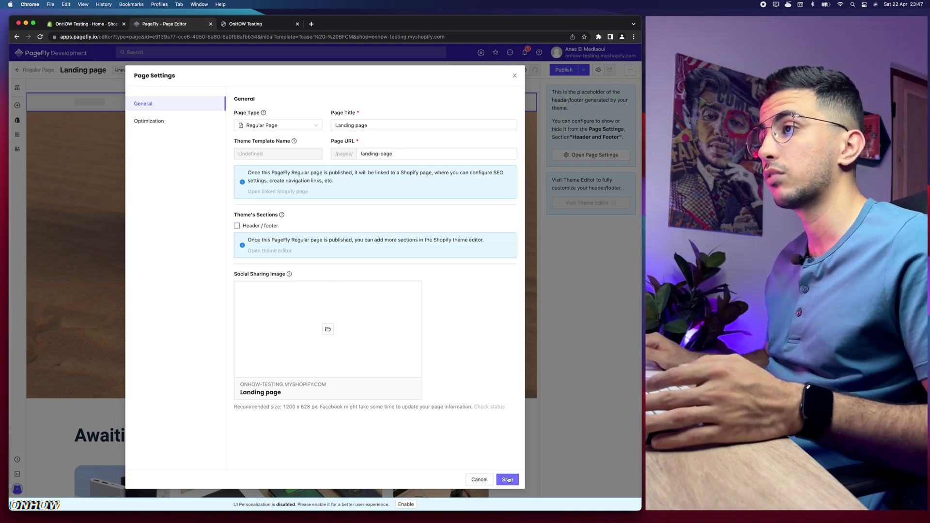
click(507, 480)
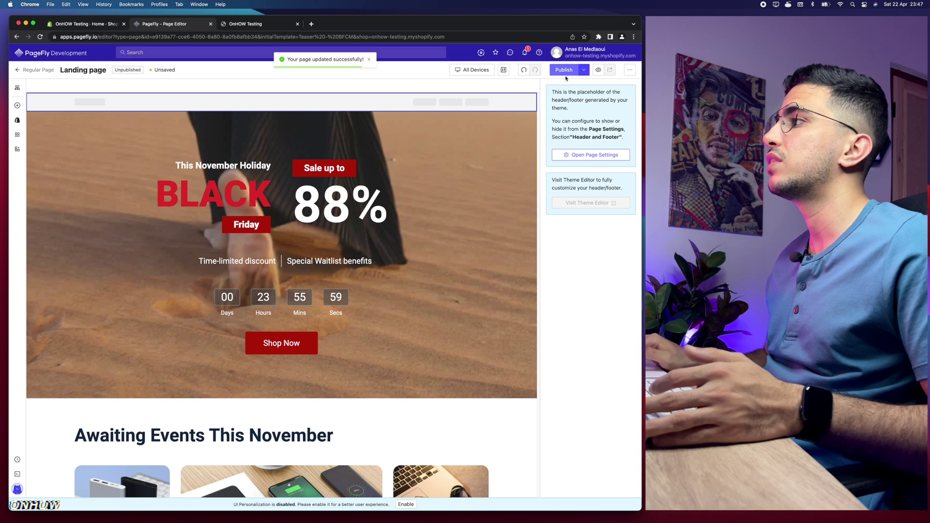
click(298, 24)
click(598, 70)
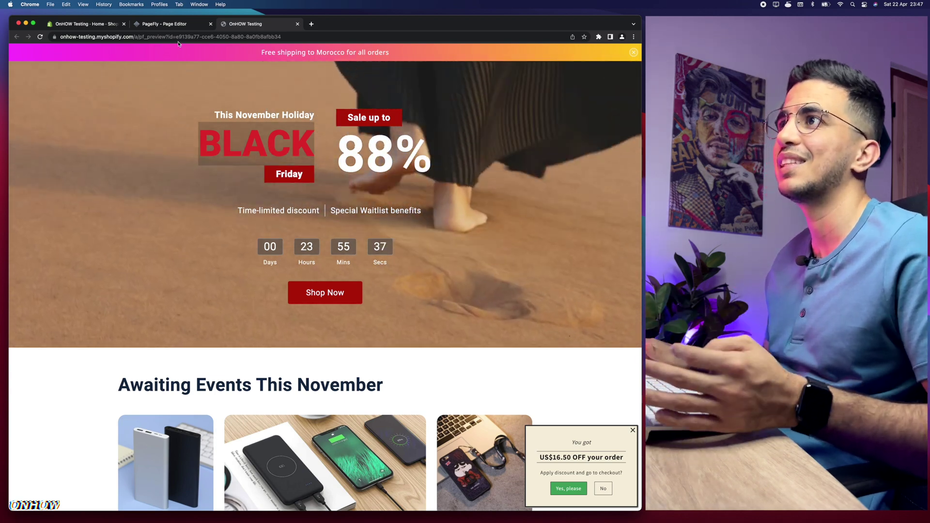
click(169, 25)
Set the BLACK heading's content color to near-black rgb(5, 5, 5), save the page and preview it.
click(206, 198)
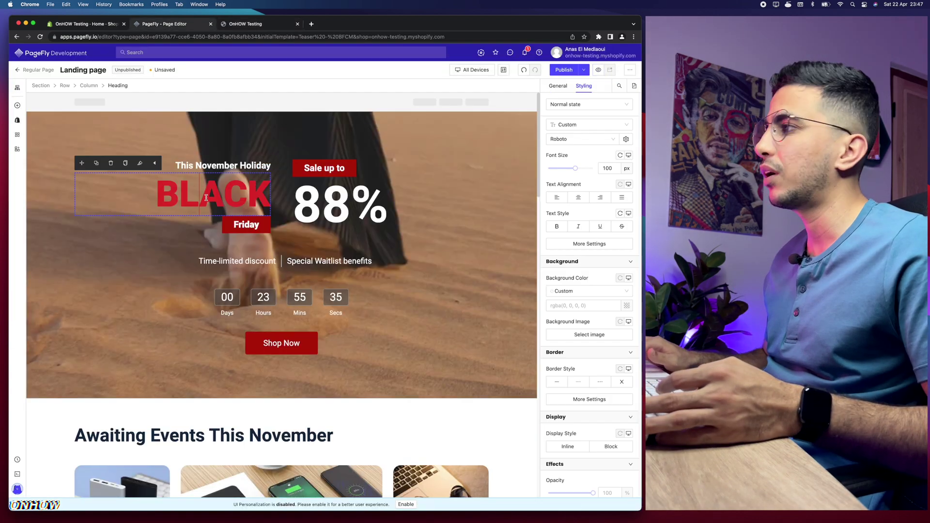
click(558, 86)
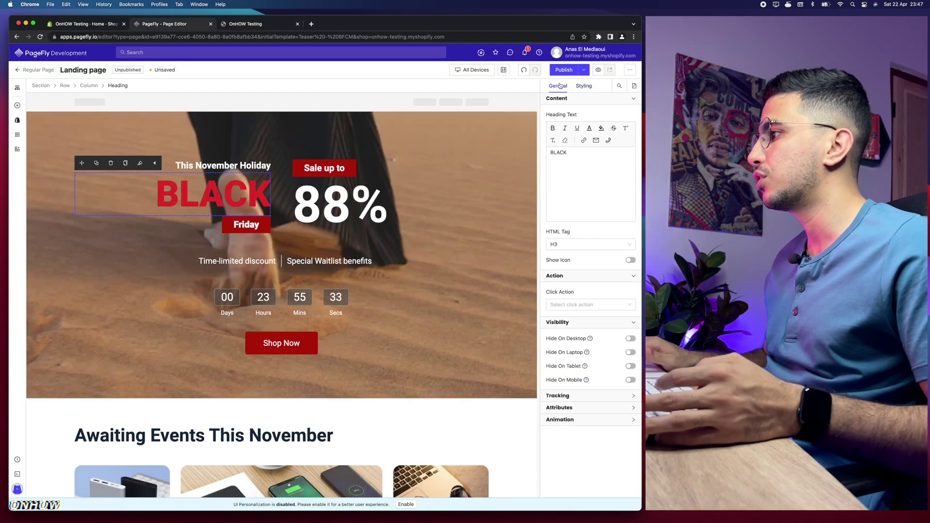
click(584, 87)
scroll(605, 194, down, 1)
scroll(620, 203, up, 5)
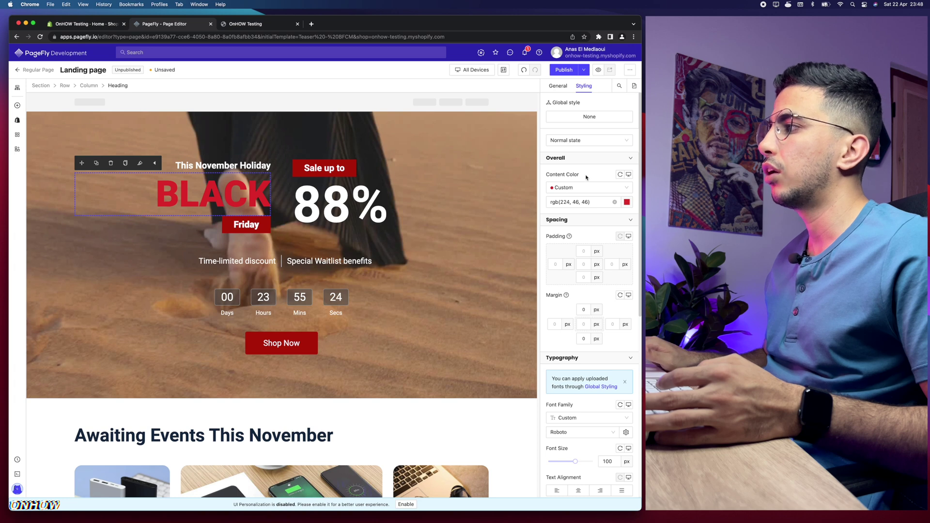
click(626, 203)
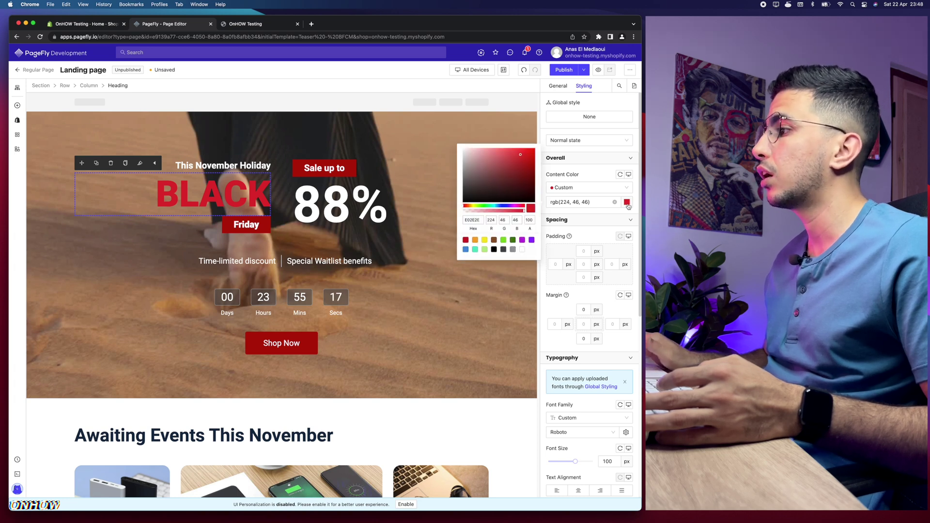
drag(497, 185, 464, 204)
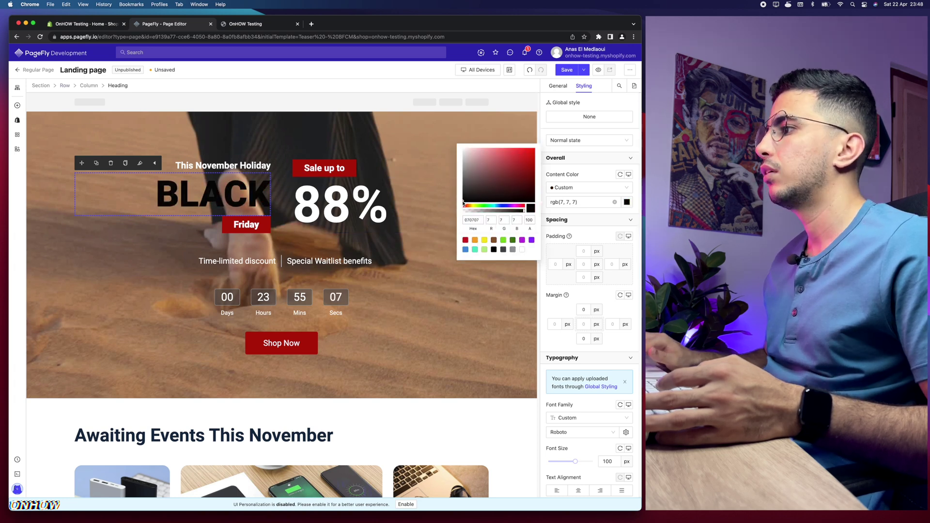
click(566, 69)
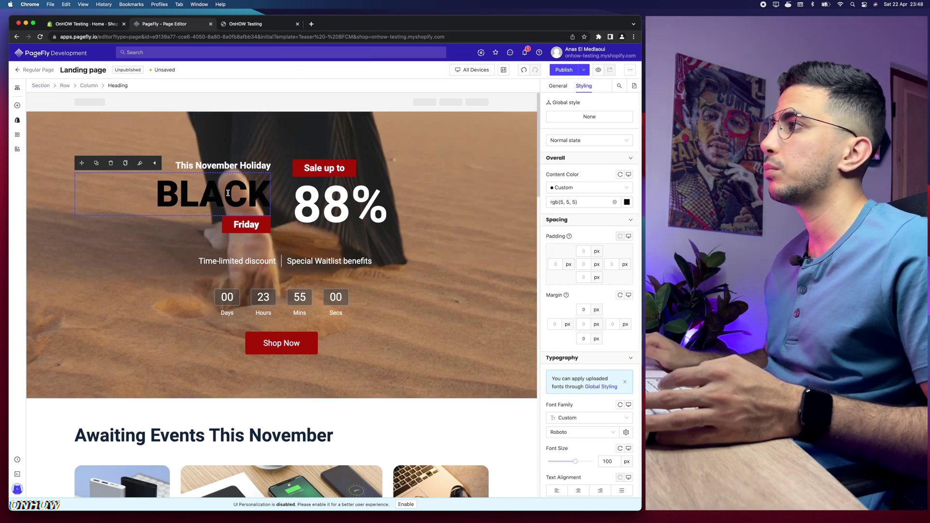
click(598, 69)
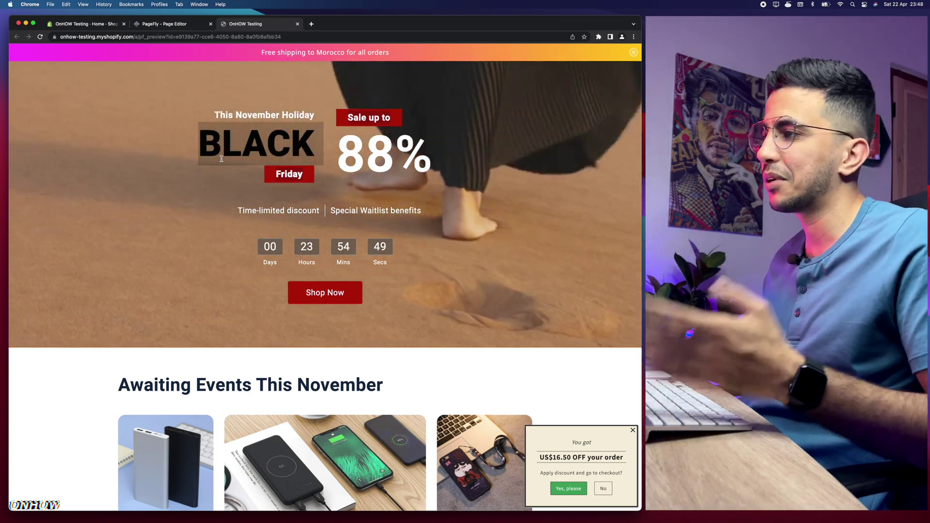
key(ctrl+shift+Tab)
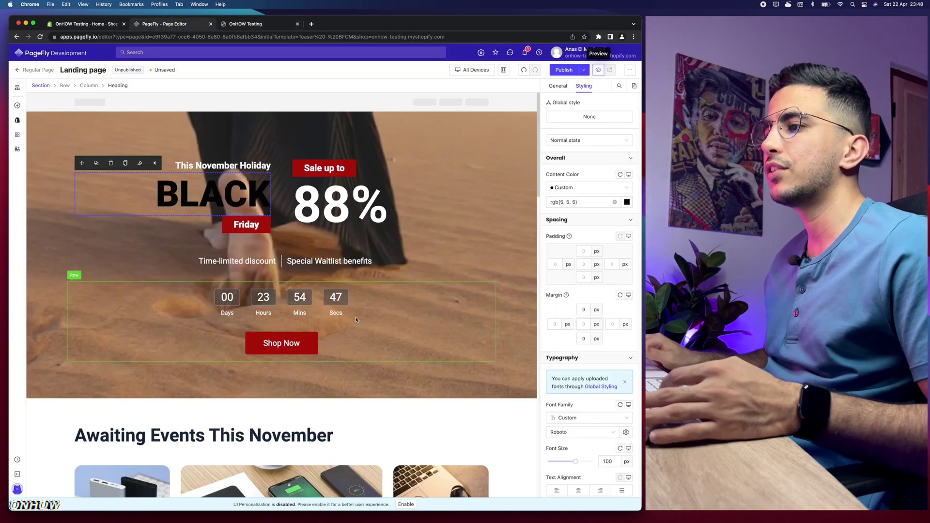
Insert the pre-made section Nora from the Sales Boost category between the hero section and the "Awaiting Events This November" section.
click(369, 318)
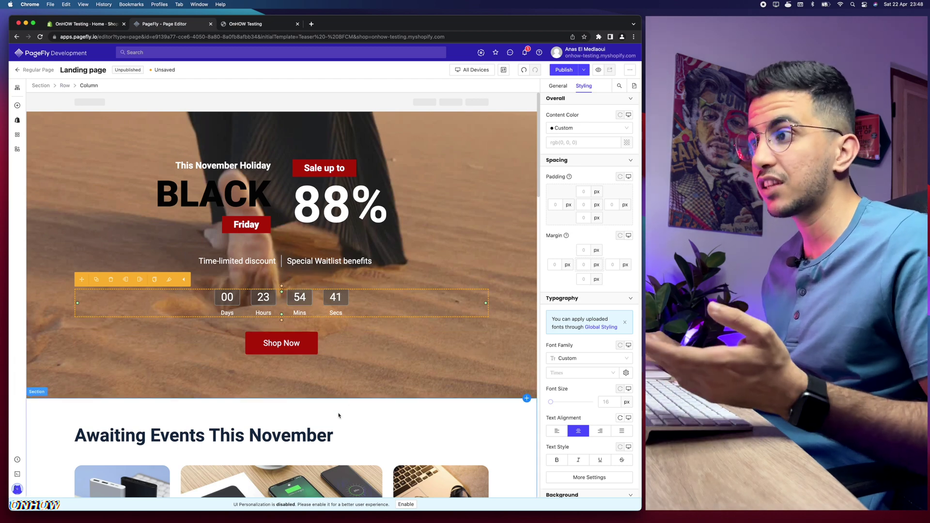
scroll(336, 364, down, 5)
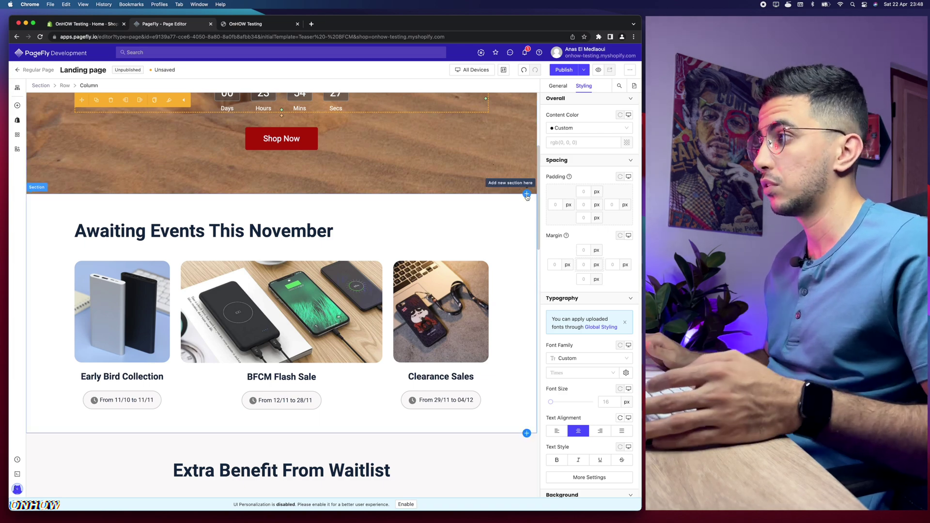
click(526, 195)
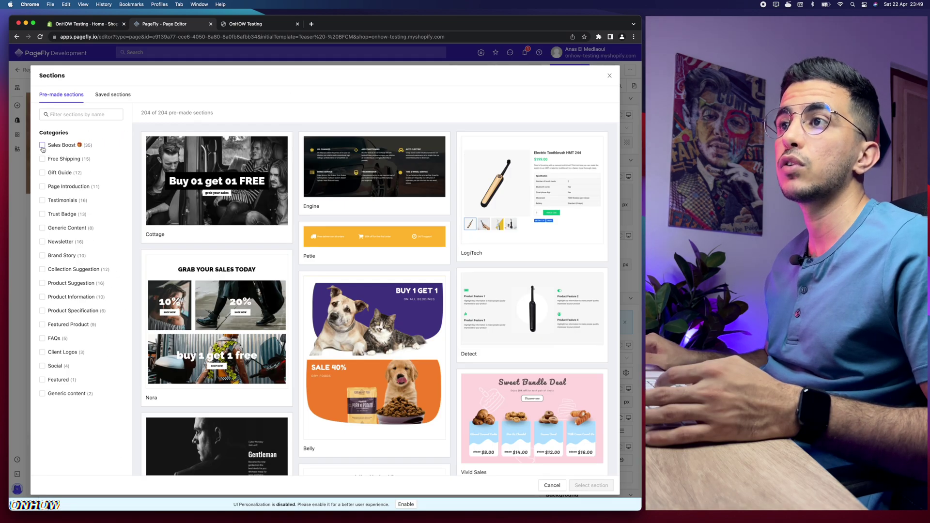
click(42, 145)
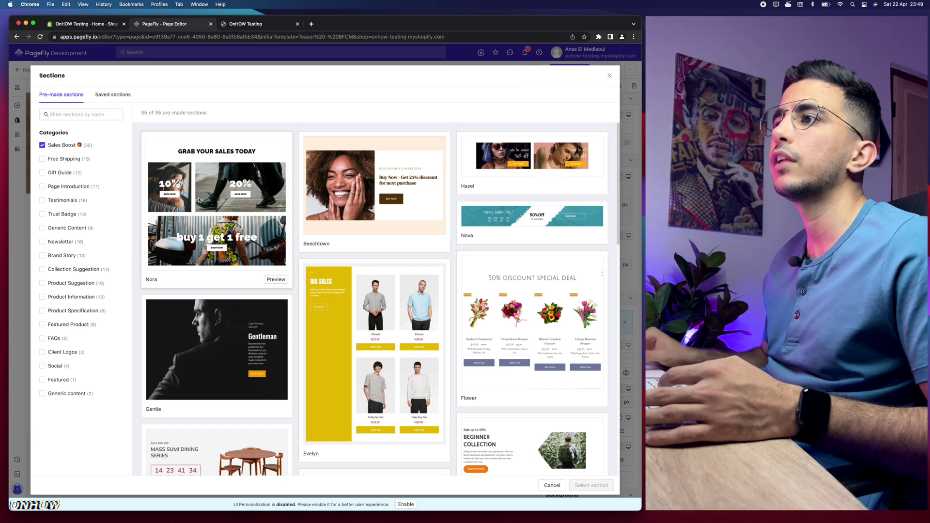
scroll(199, 198, up, 5)
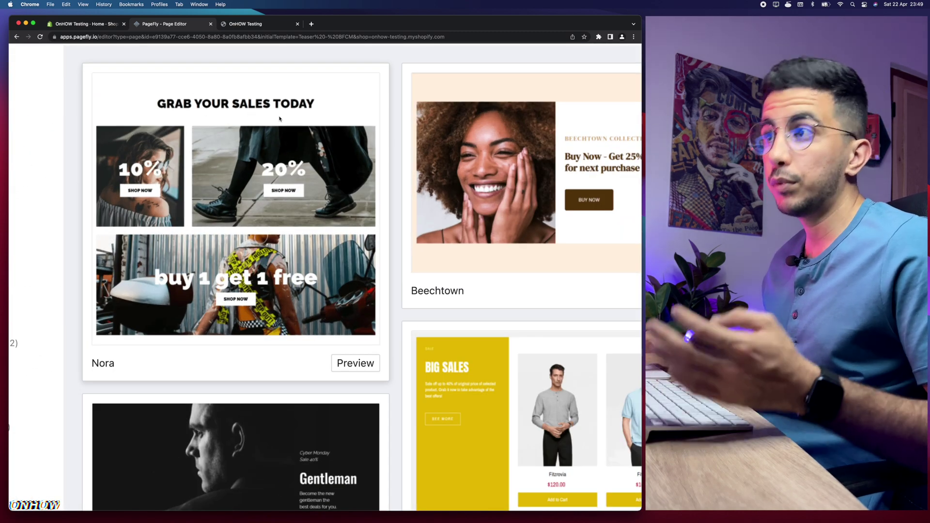
scroll(359, 320, down, 5)
scroll(359, 320, down, 10)
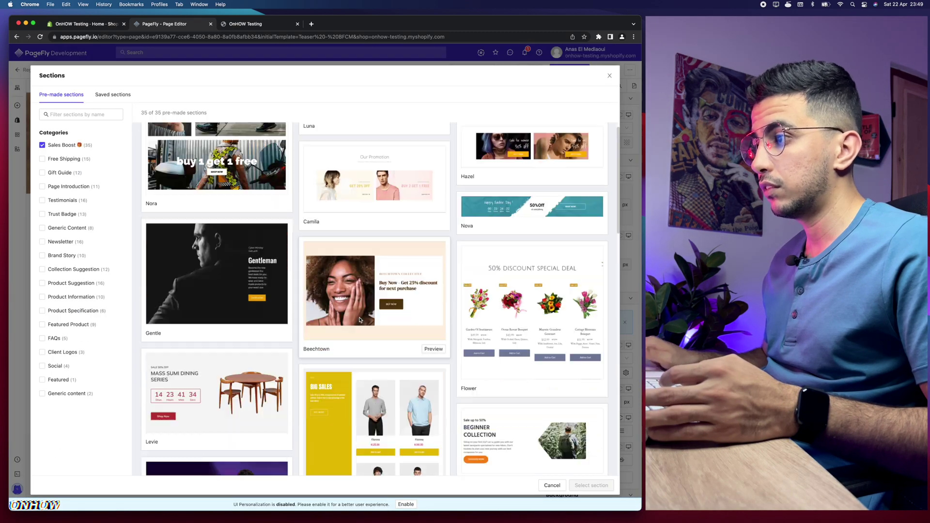
scroll(359, 317, up, 12)
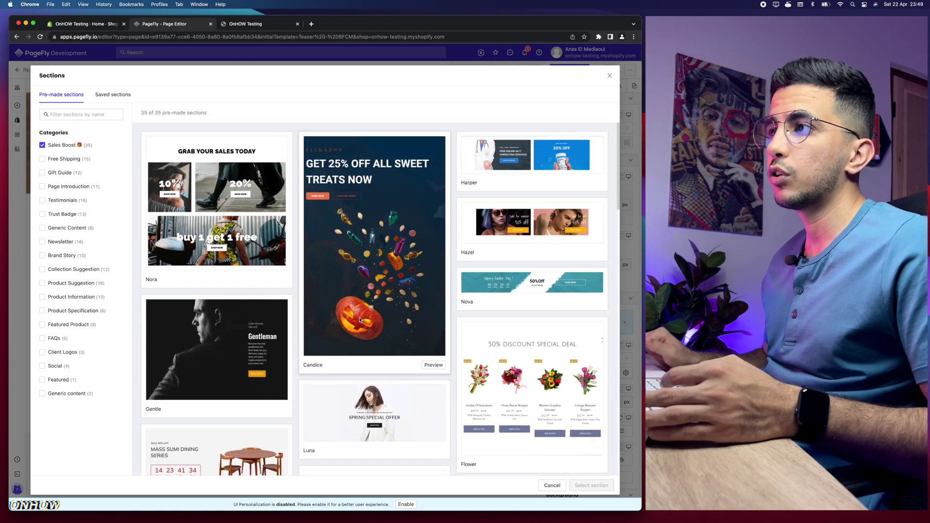
click(199, 191)
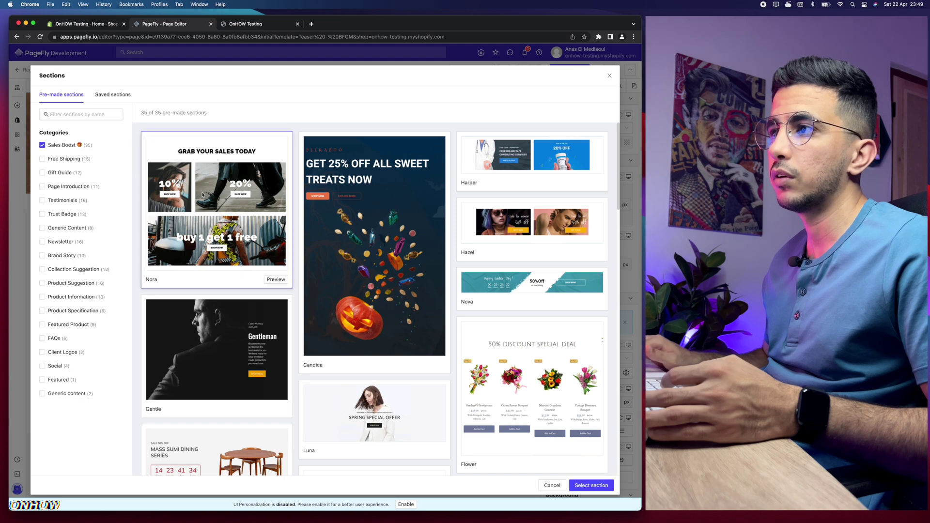
click(591, 485)
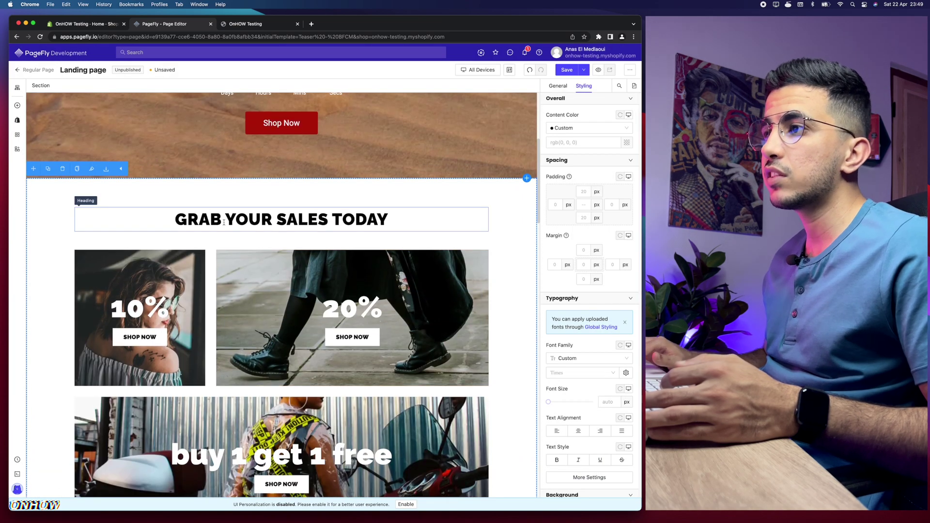
Set the "GRAB YOUR SALES TODAY" heading's on-display animation to Flash and save the page.
click(222, 222)
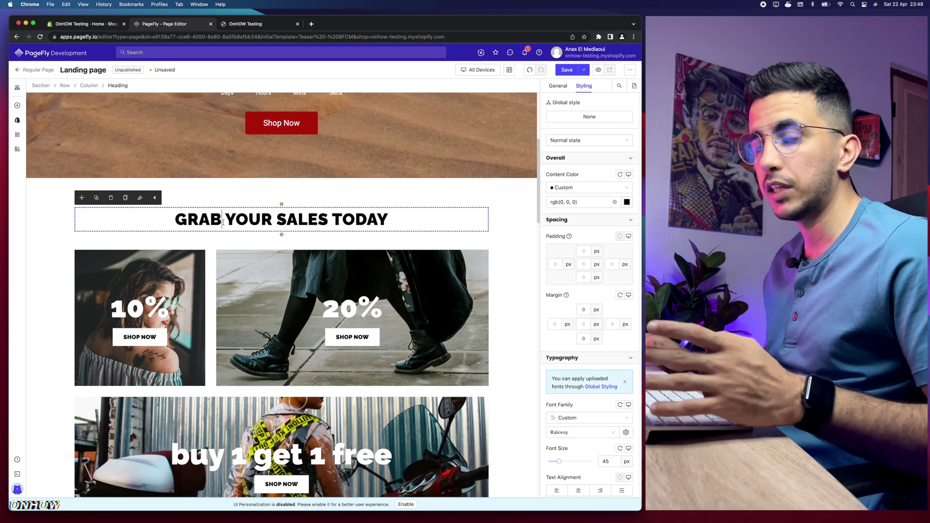
click(223, 222)
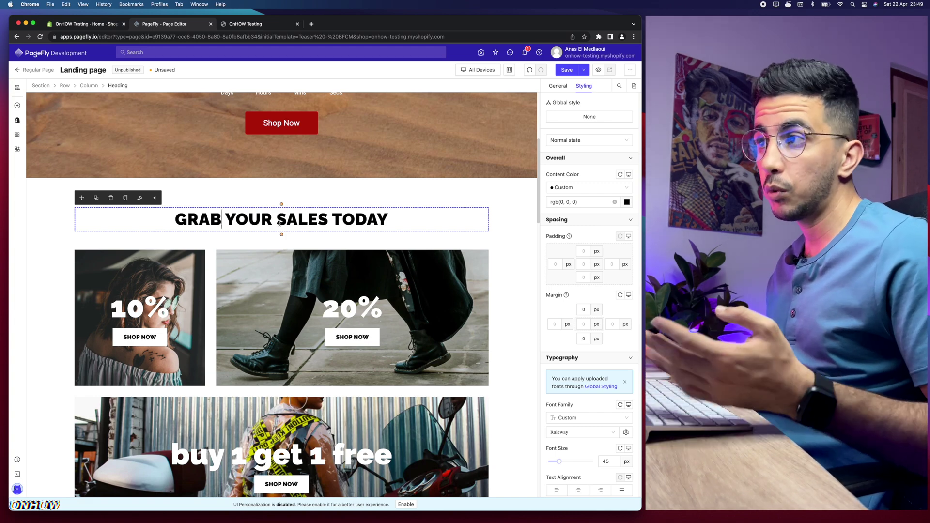
key(Escape)
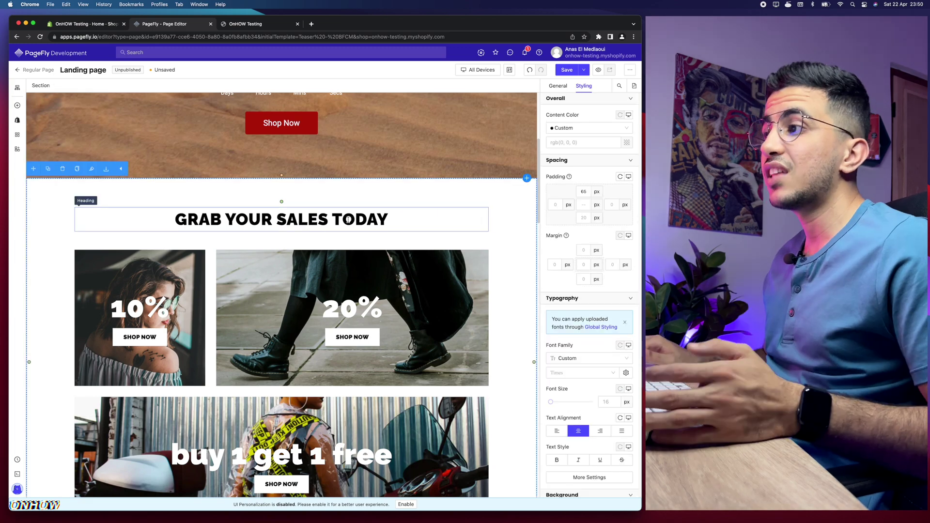
click(331, 222)
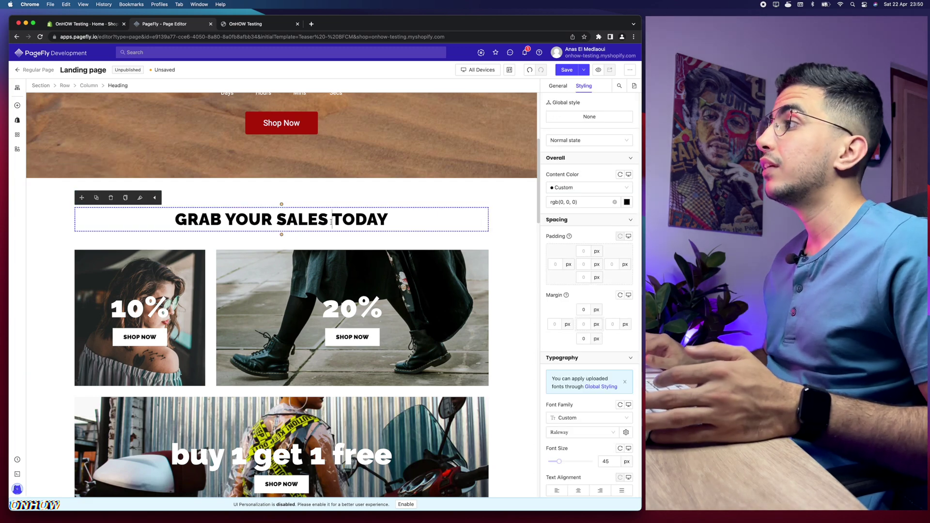
click(562, 87)
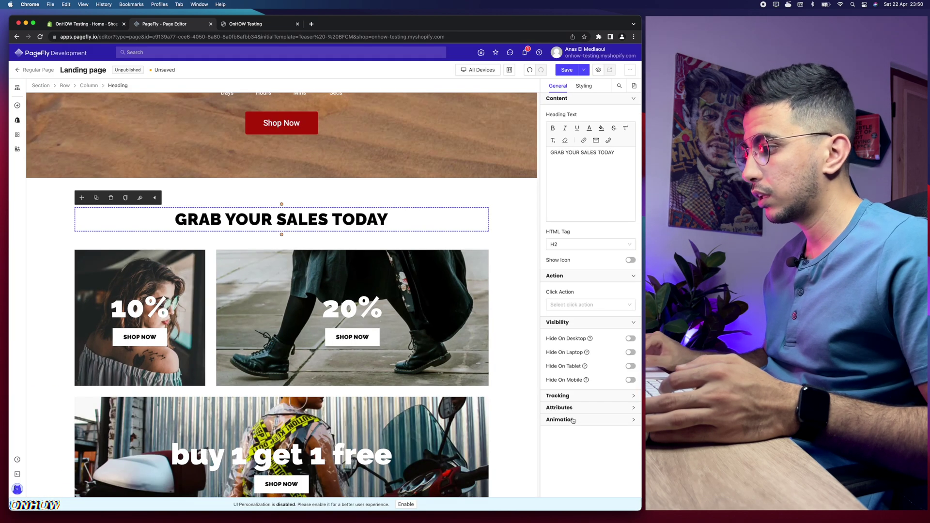
click(560, 419)
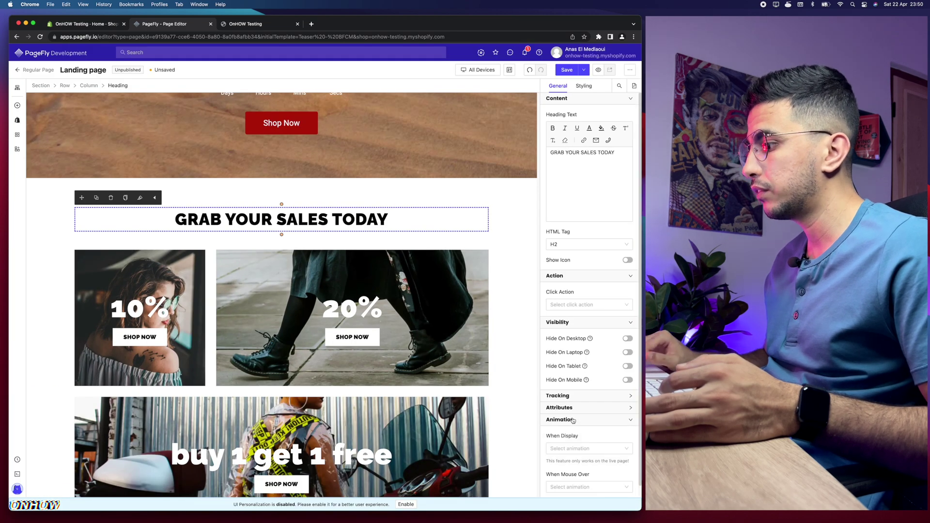
click(575, 436)
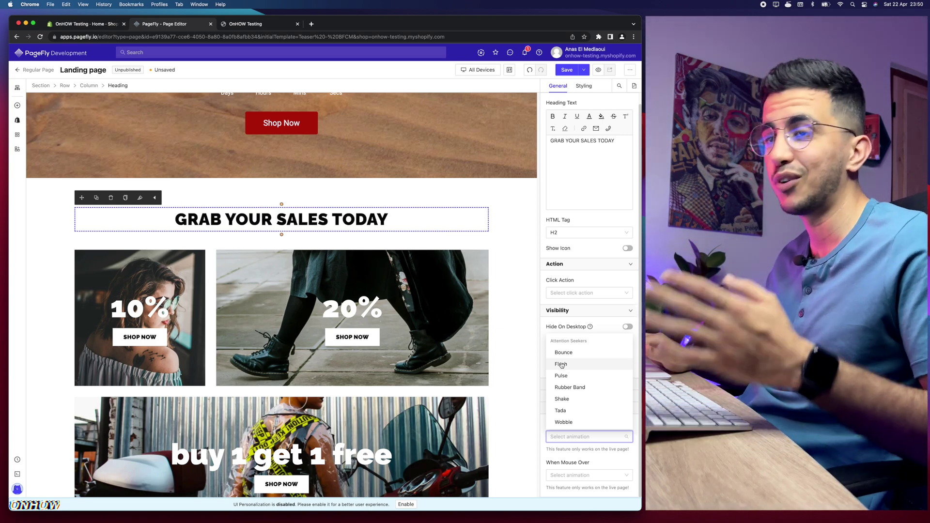
click(561, 364)
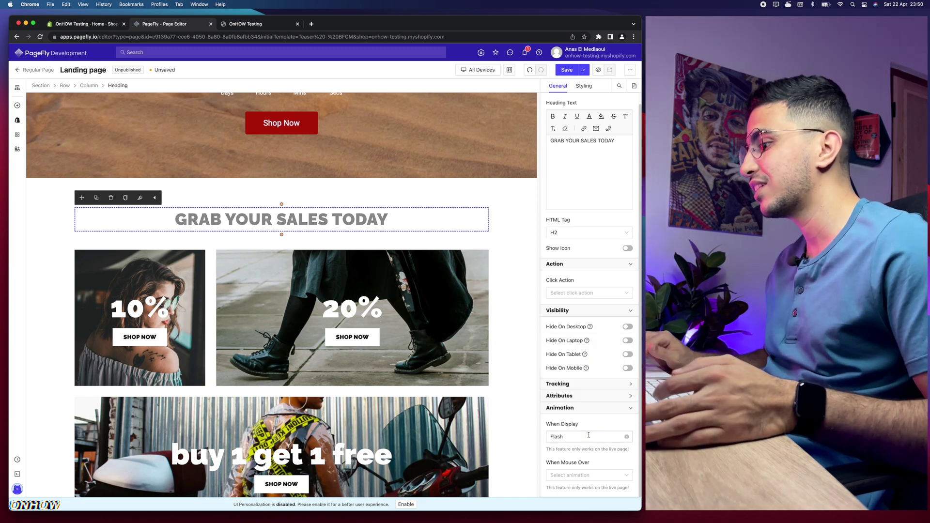
click(565, 71)
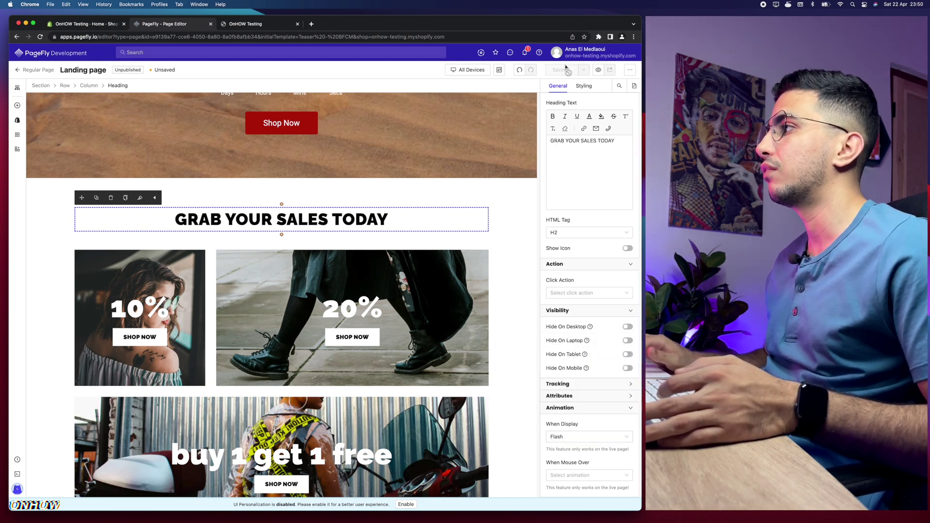
Look at the background image choices for the 10% column, then leave the image manager without picking an image.
click(126, 301)
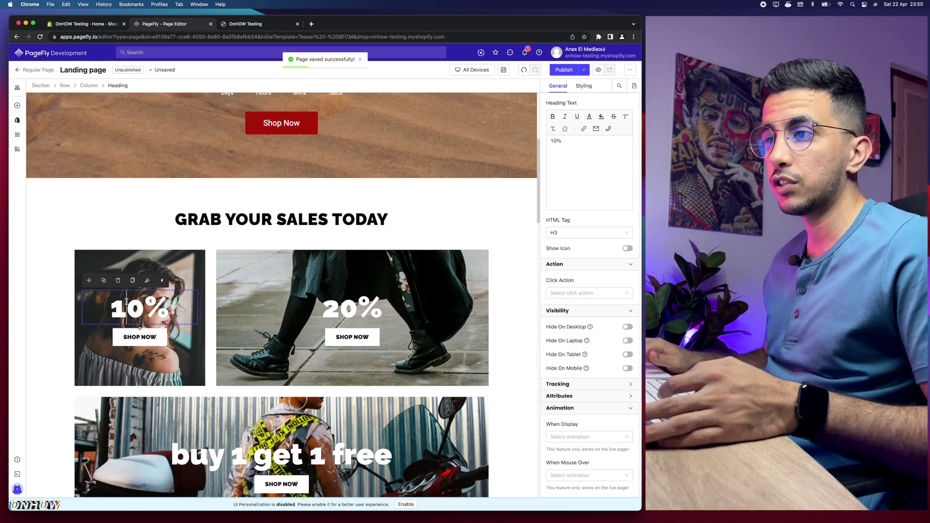
click(122, 262)
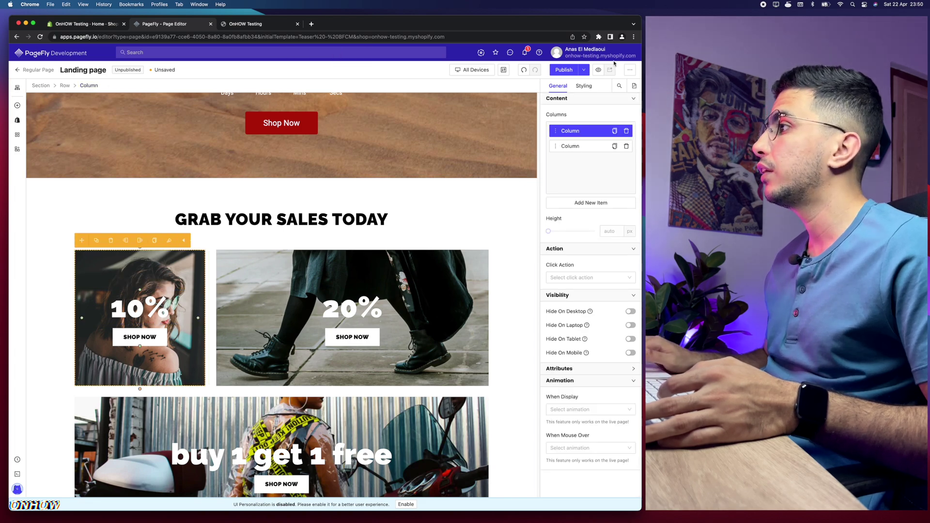
click(583, 85)
scroll(581, 280, down, 5)
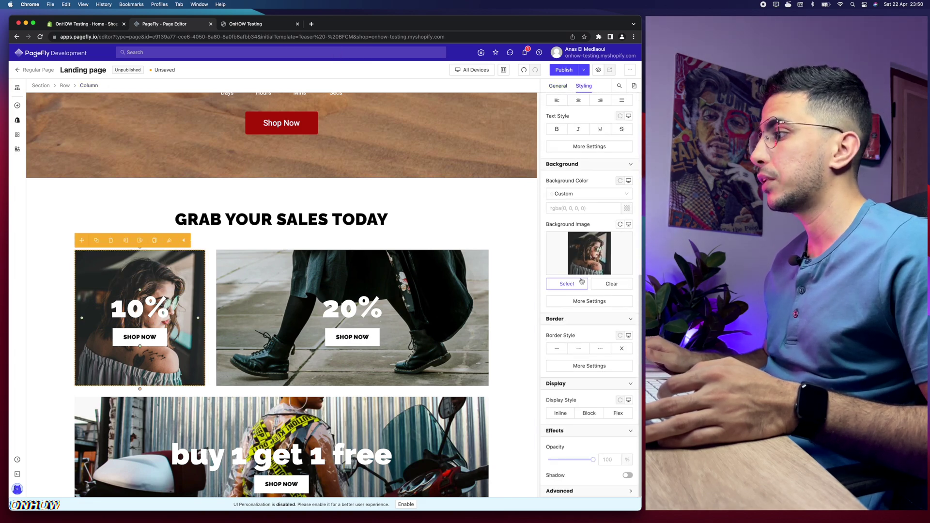
click(570, 283)
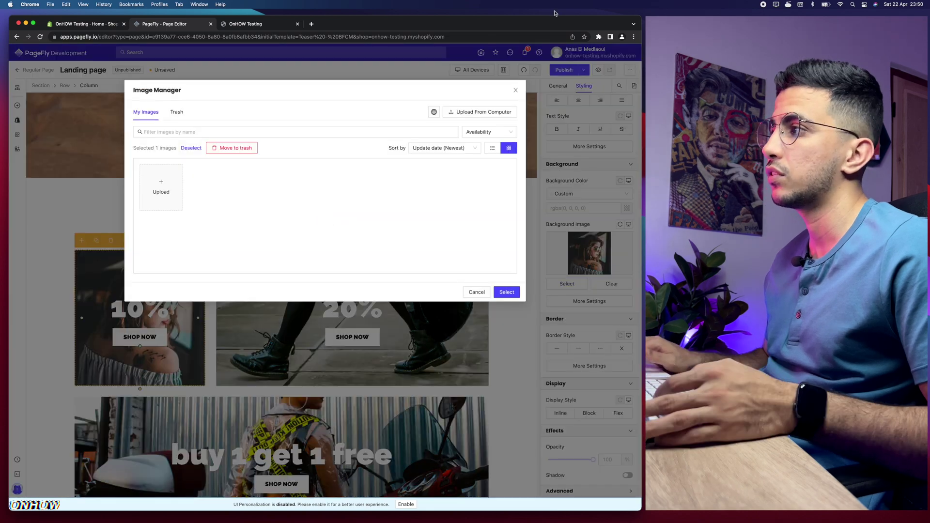
click(516, 90)
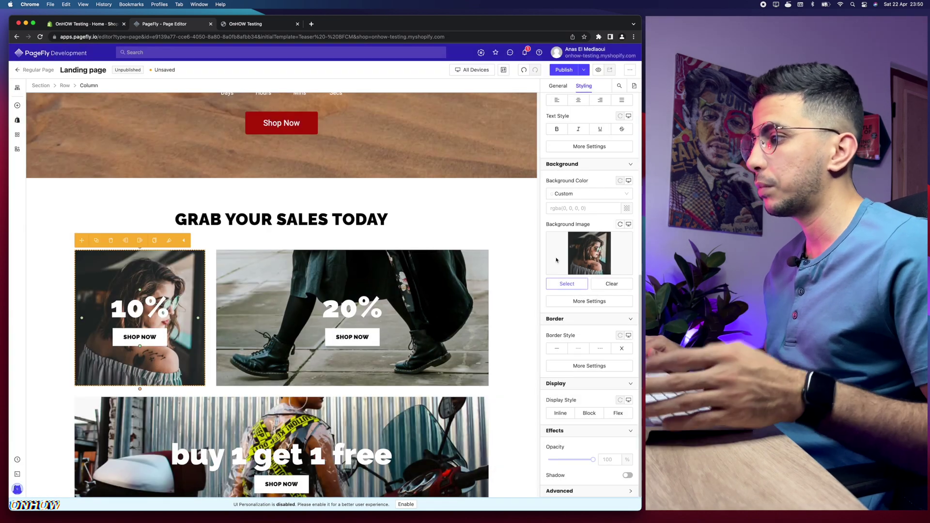
Change the 10% heading's text to 15%.
click(129, 306)
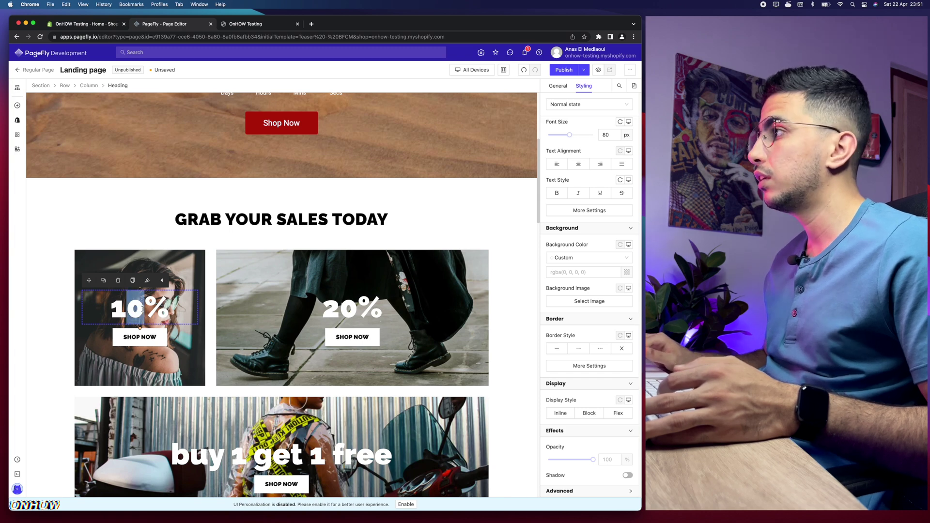
text(5)
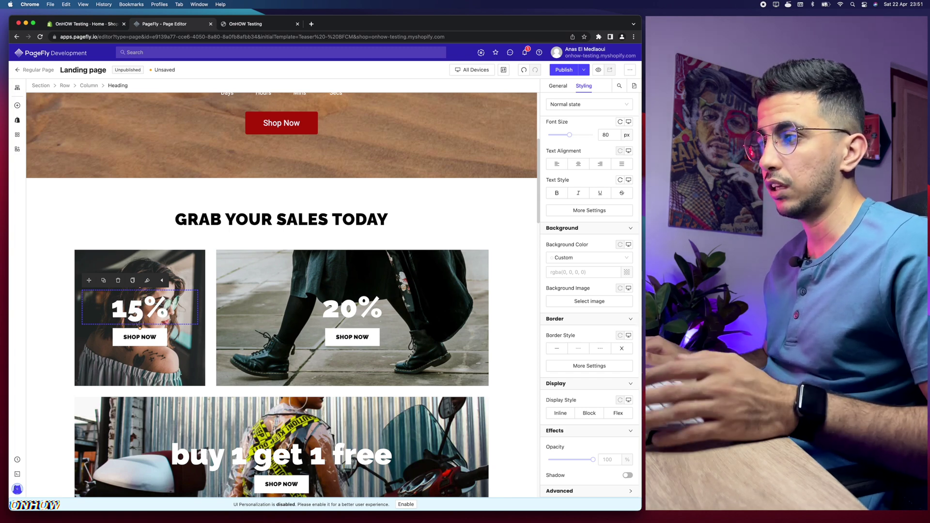
click(346, 309)
scroll(346, 310, down, 3)
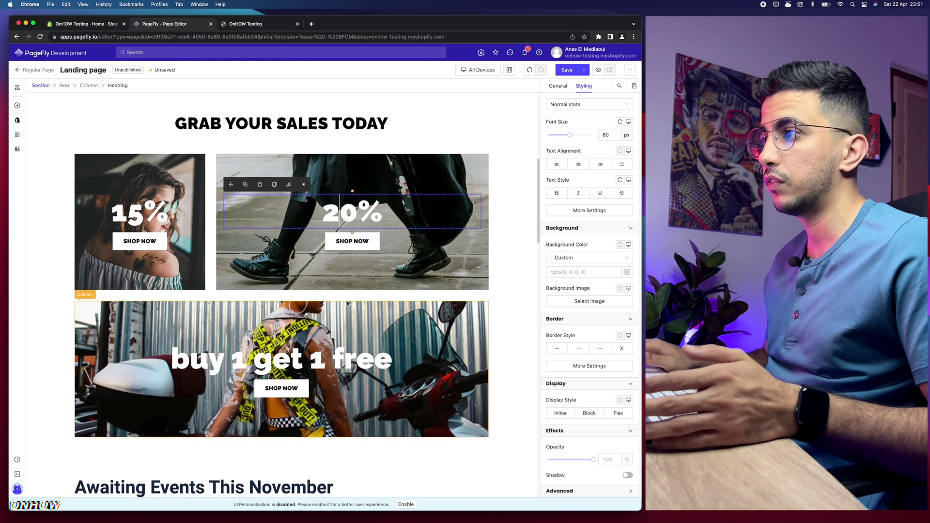
Link the SHOP NOW button under "buy 1 get 1 free" to the Best selling products collection.
click(303, 390)
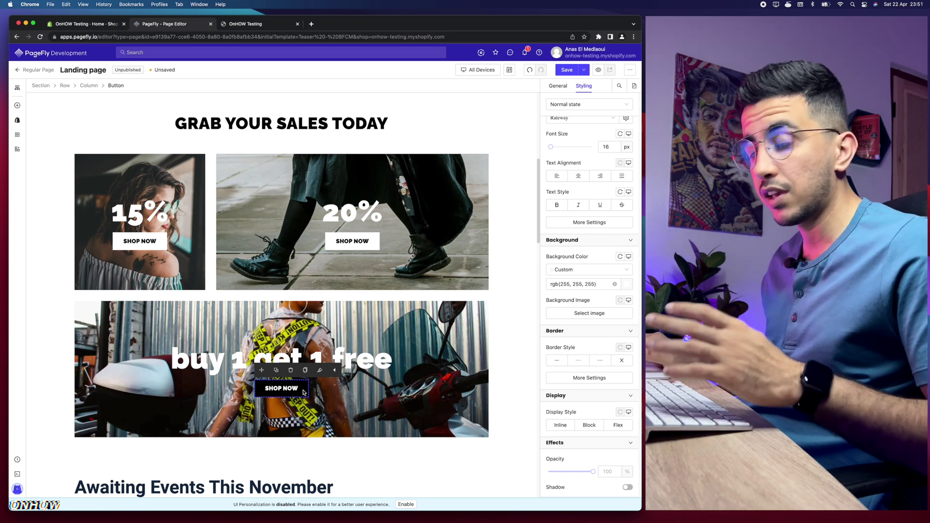
key(Escape)
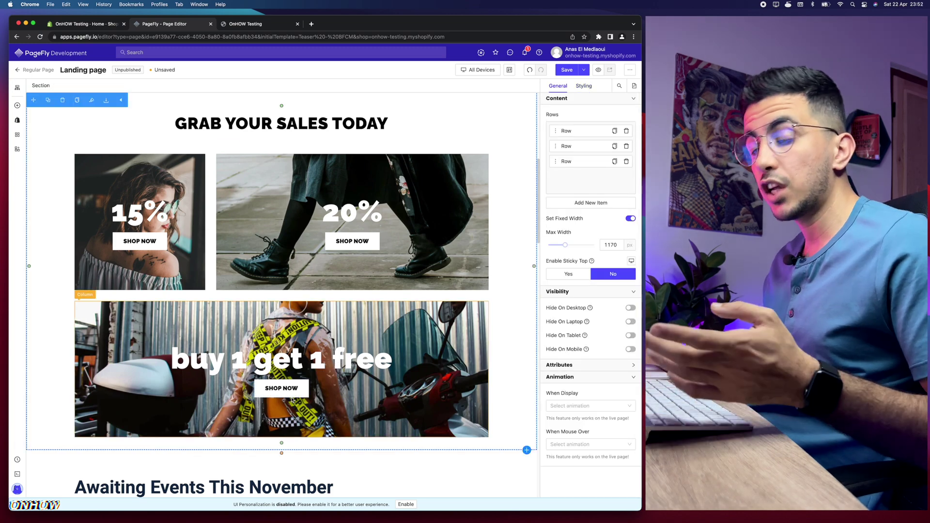
click(287, 396)
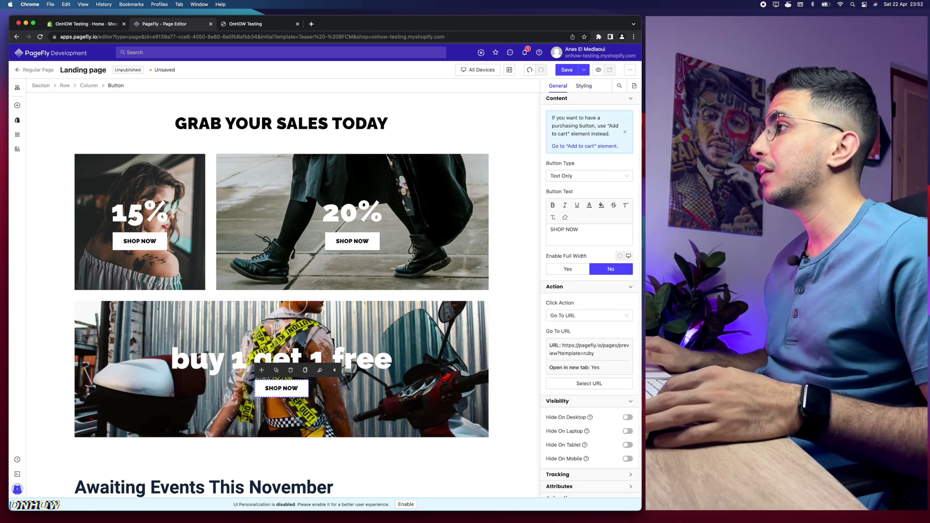
scroll(546, 342, down, 4)
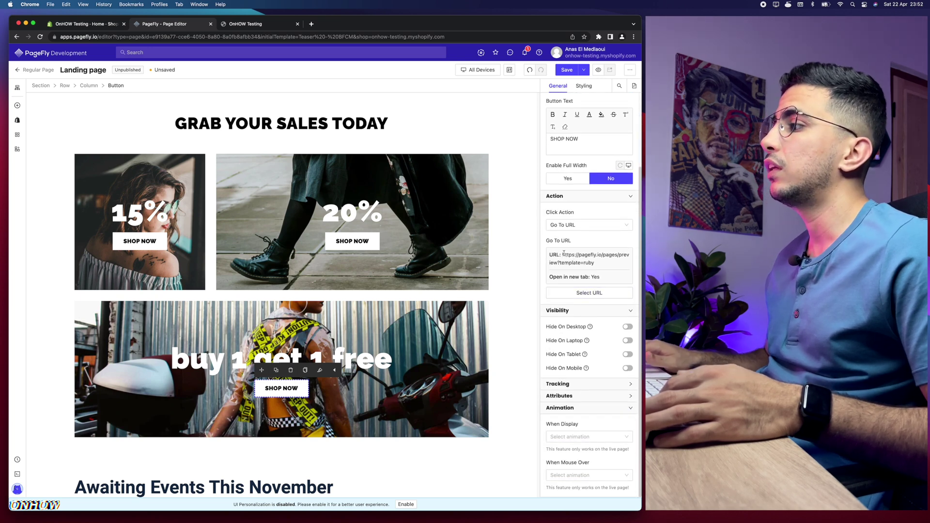
drag(552, 241, 605, 273)
click(586, 242)
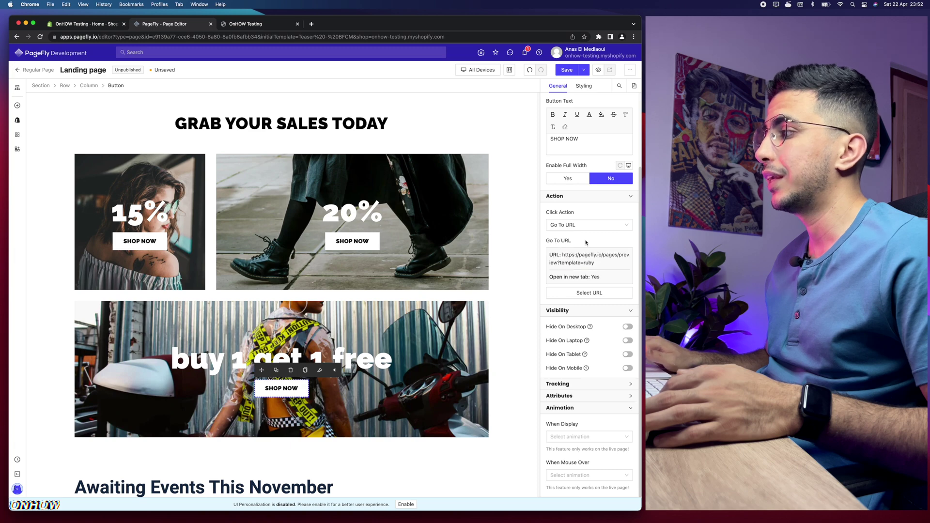
click(589, 293)
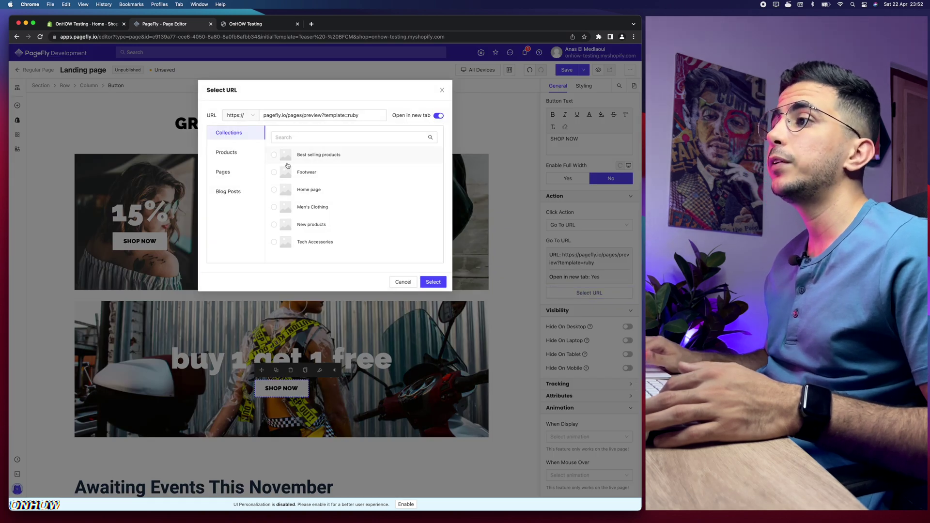
click(227, 153)
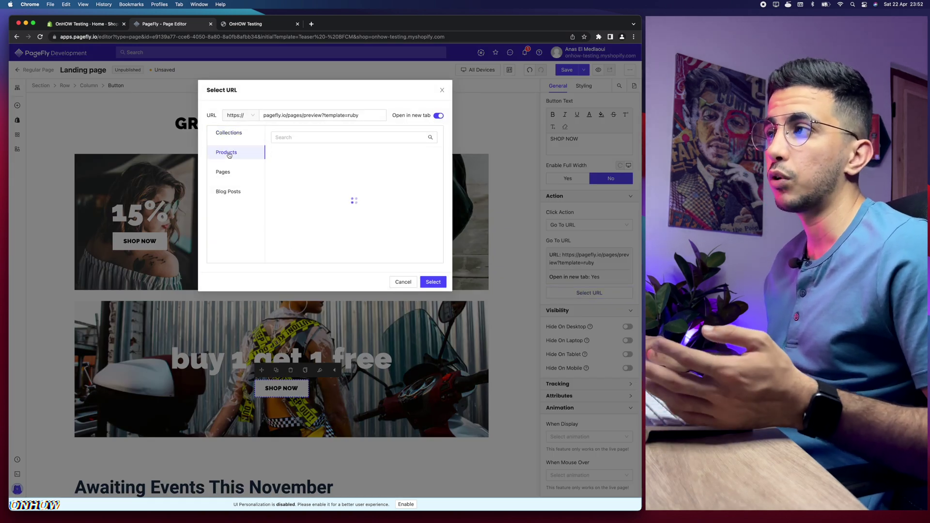
scroll(341, 201, down, 5)
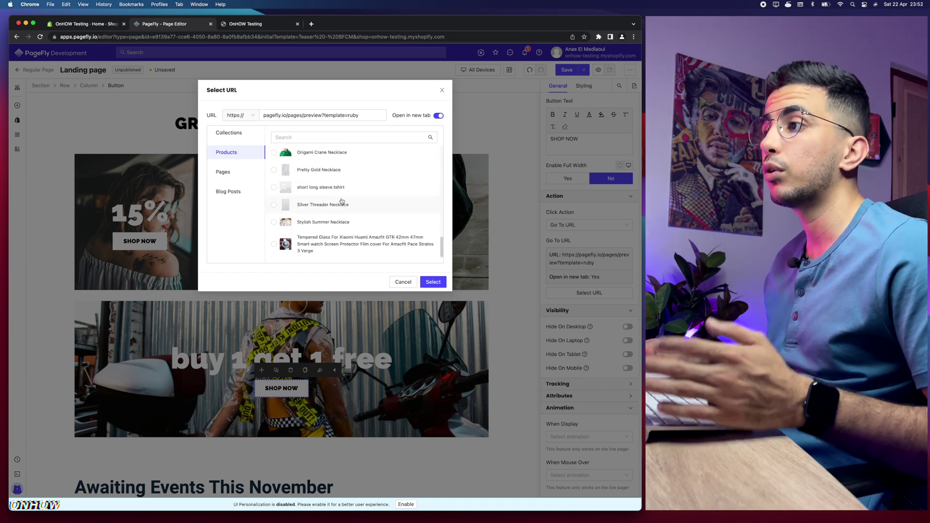
scroll(341, 201, up, 10)
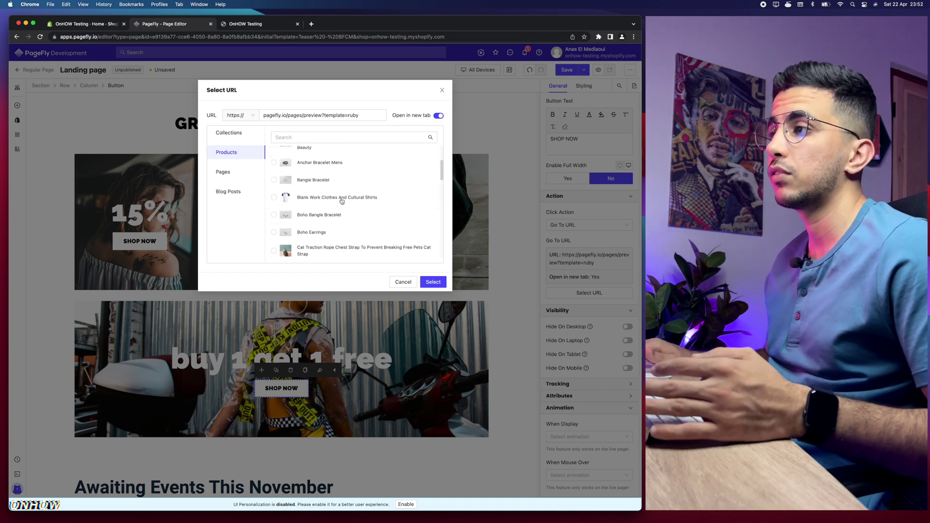
click(231, 134)
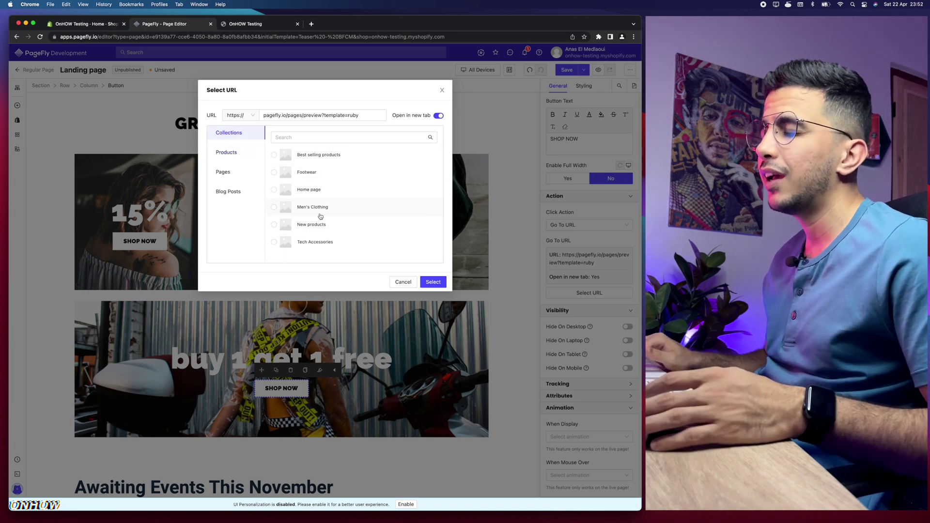
click(296, 156)
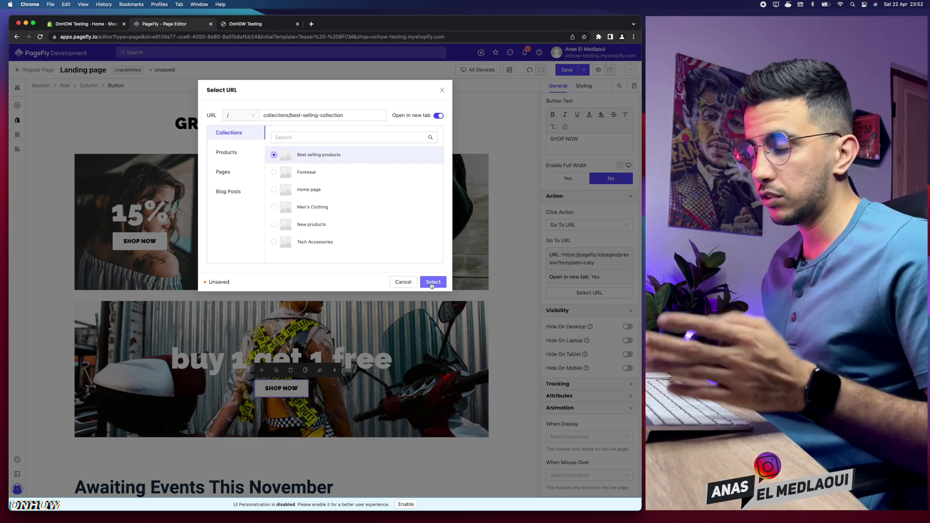
click(431, 284)
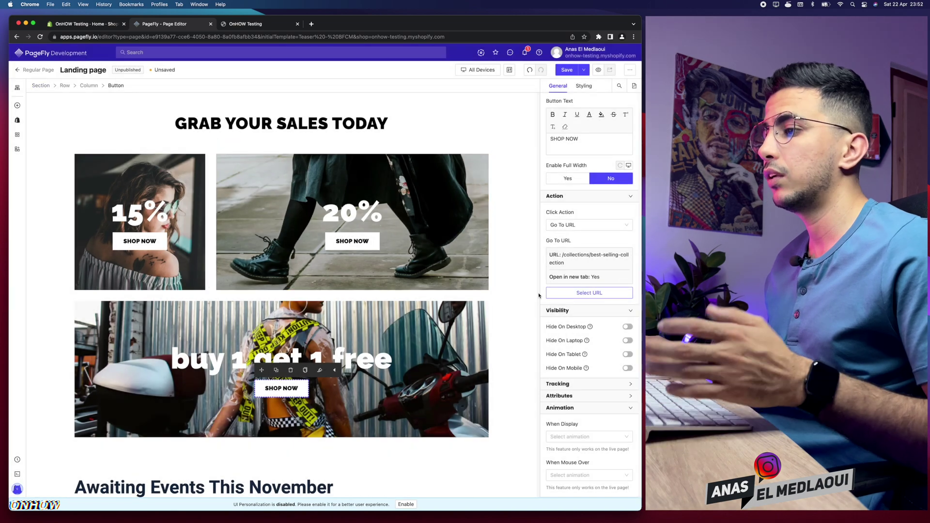
Insert the pre-made section Greer from the Testimonials category above the "Awaiting Events This November" section.
scroll(459, 345, down, 1)
scroll(459, 345, down, 5)
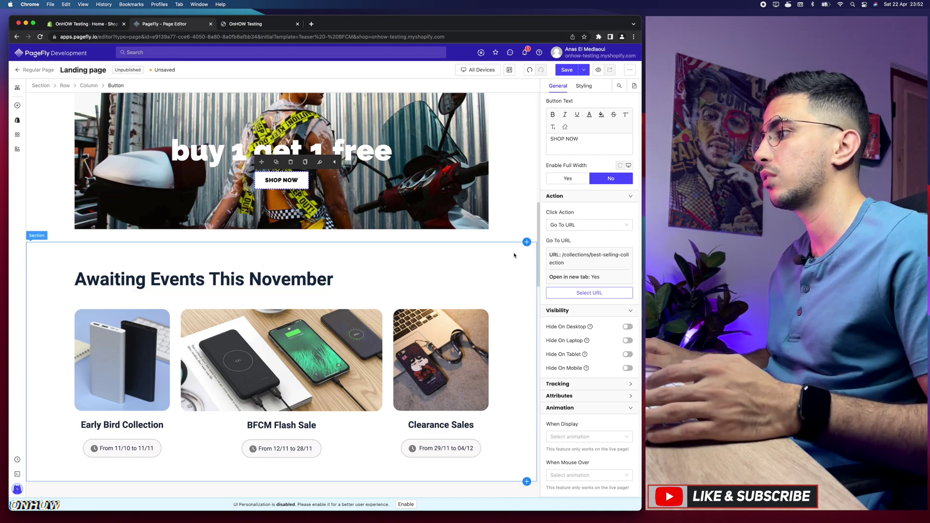
click(526, 242)
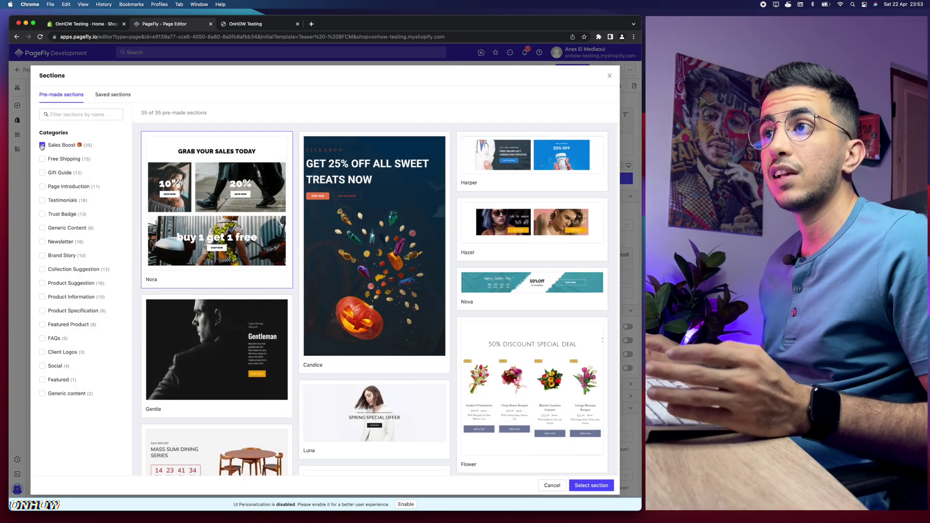
click(42, 145)
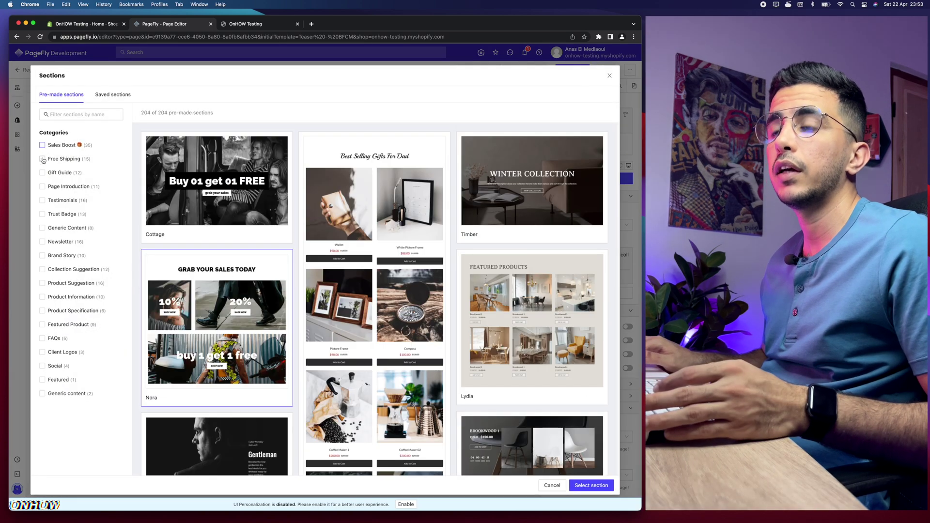
click(42, 201)
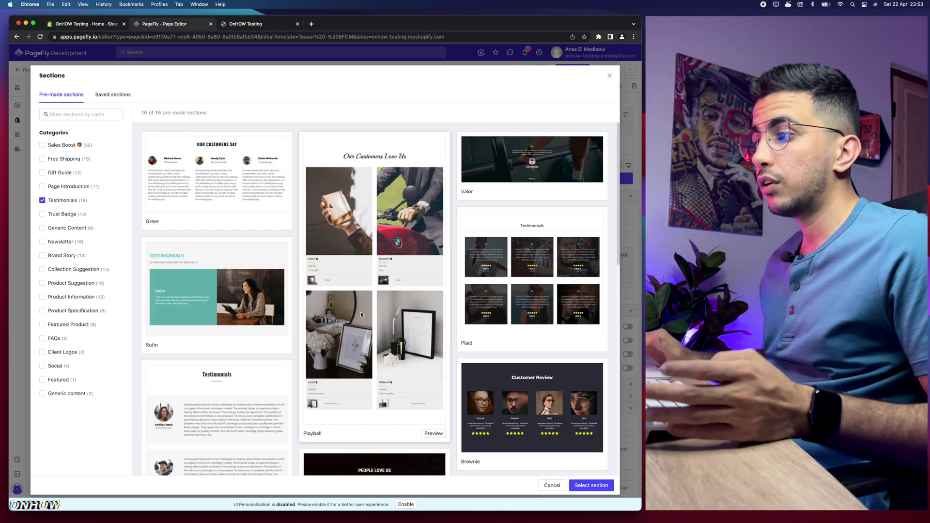
scroll(360, 315, down, 10)
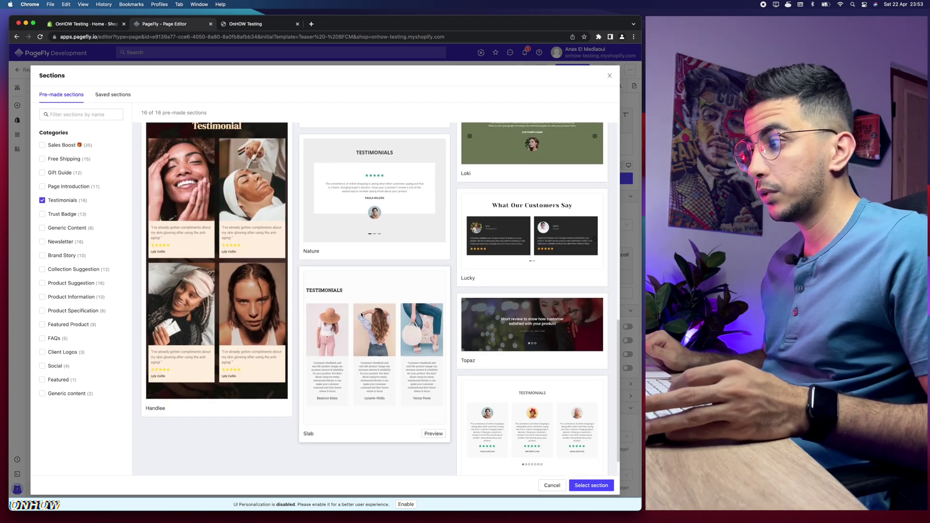
scroll(361, 314, up, 5)
scroll(361, 315, down, 5)
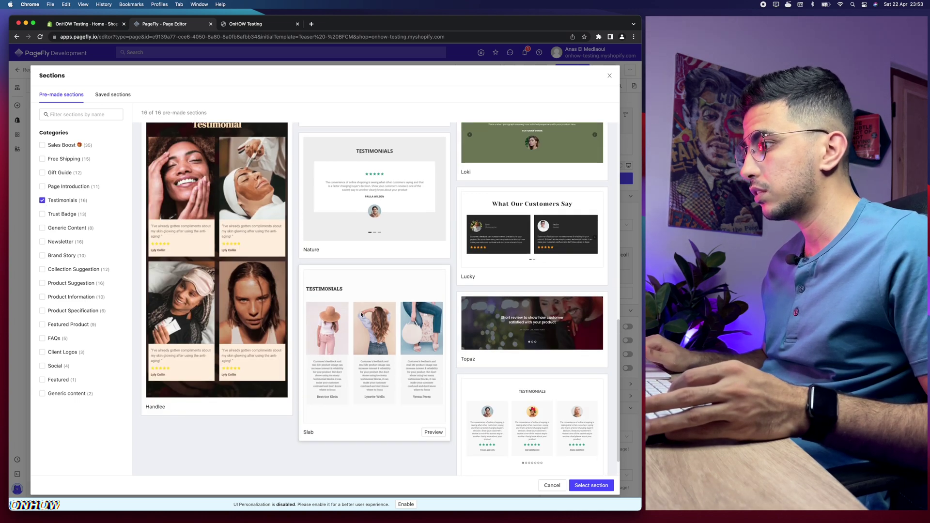
scroll(361, 314, down, 1)
scroll(339, 271, up, 10)
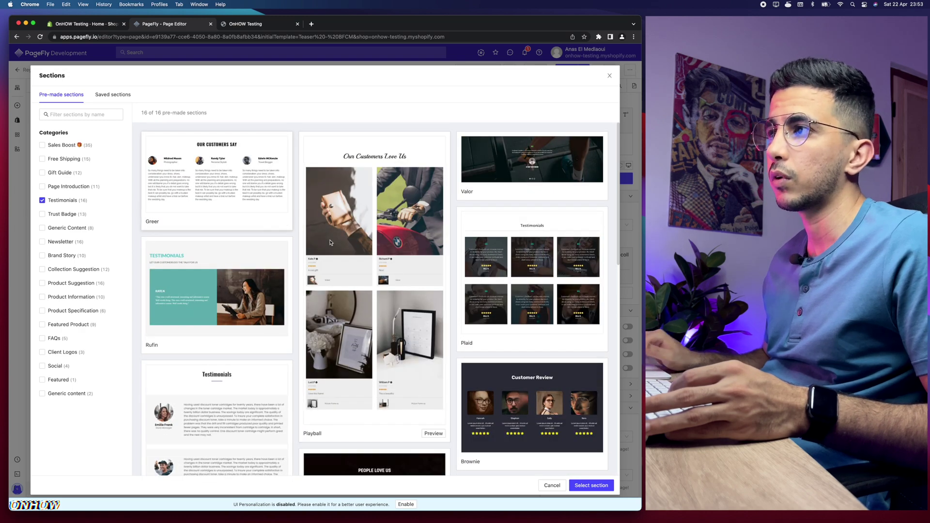
scroll(354, 257, down, 10)
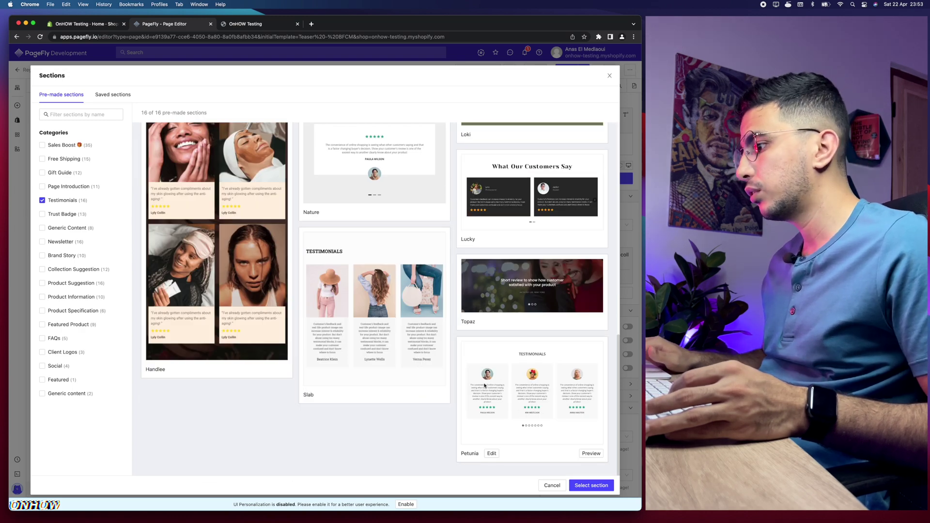
scroll(368, 281, up, 10)
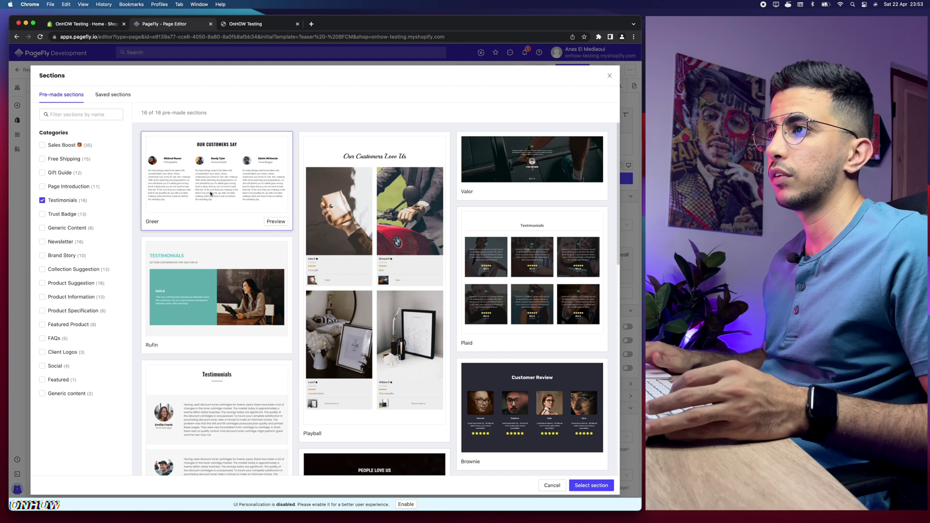
click(591, 485)
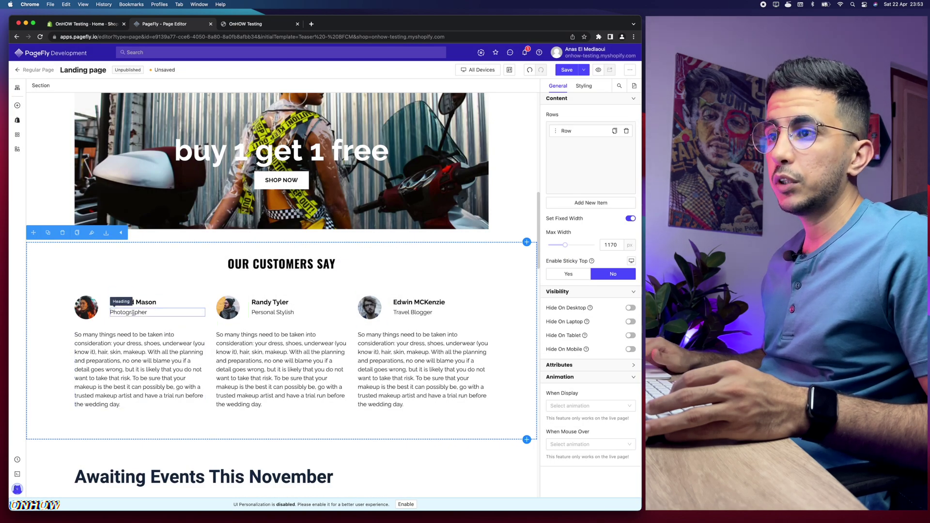
Look at the styling and image source choices for the first customer's photo, leaving the image manager without picking an image.
click(86, 311)
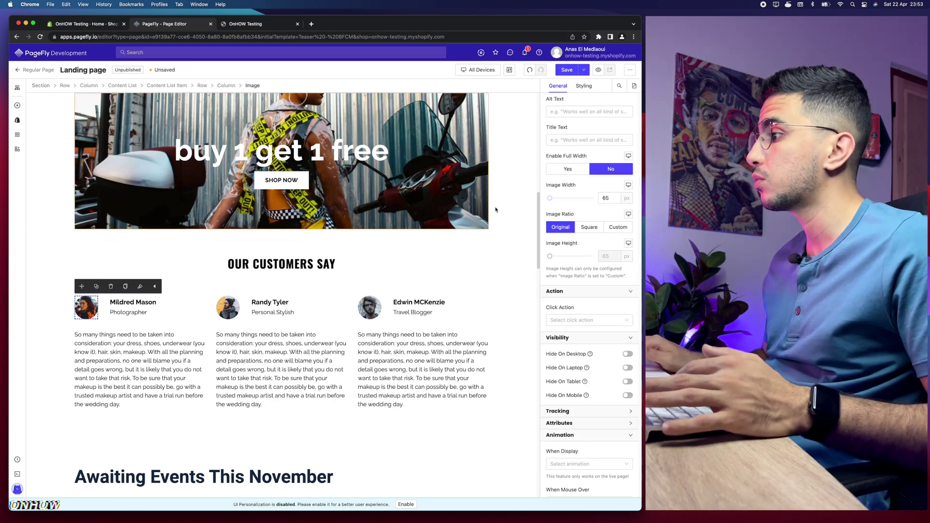
click(584, 85)
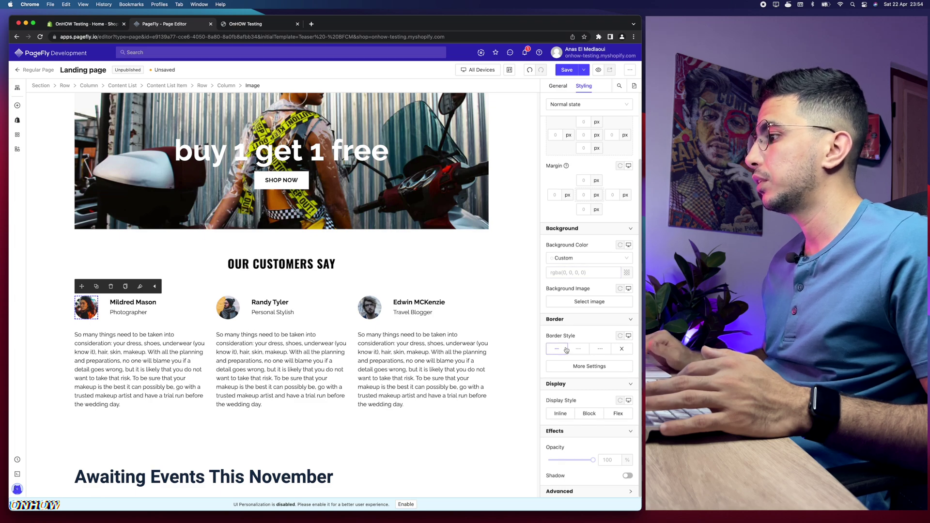
scroll(566, 350, up, 3)
click(558, 86)
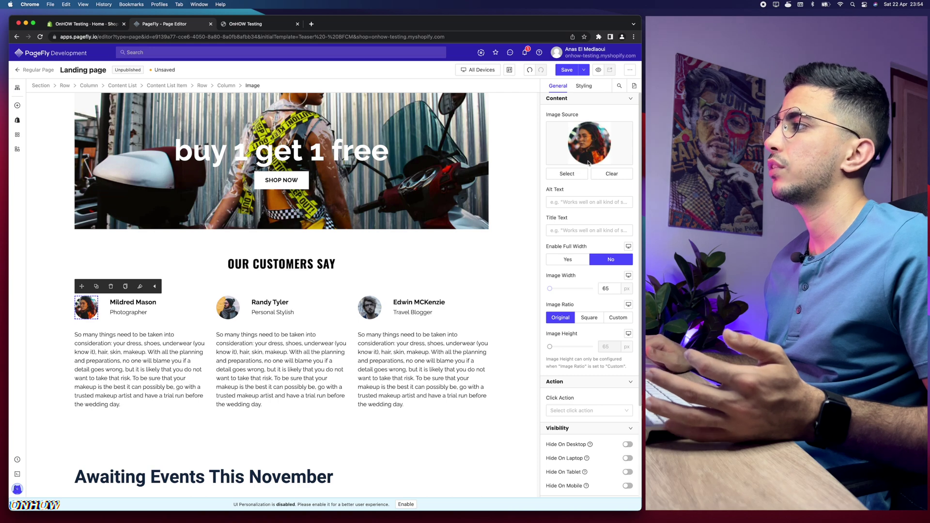
click(566, 173)
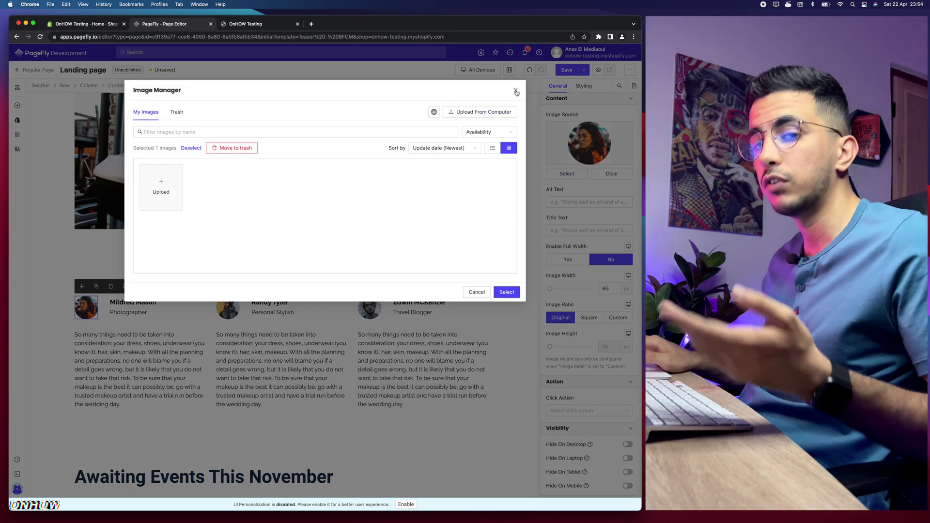
click(516, 91)
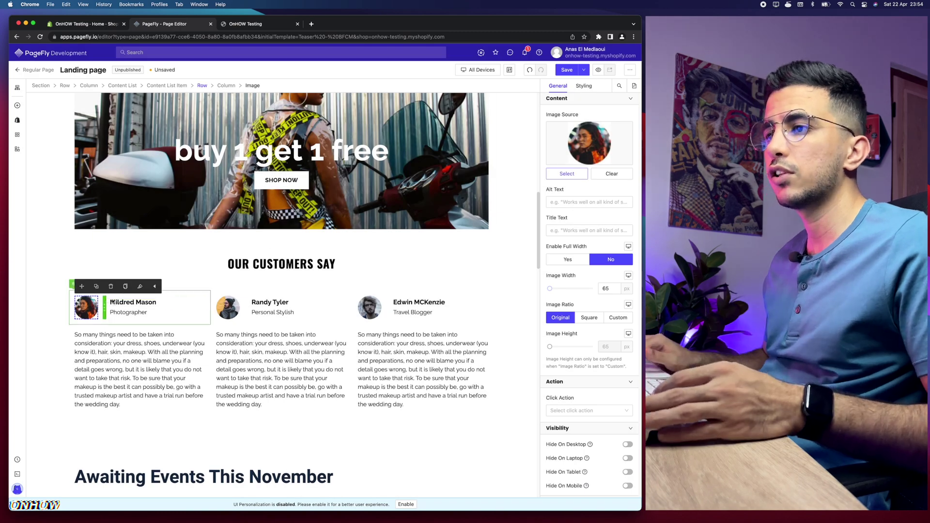
Look through the settings of the customer name, job title and review texts, the testimonials column and the "OUR CUSTOMERS SAY" heading.
click(133, 302)
click(129, 312)
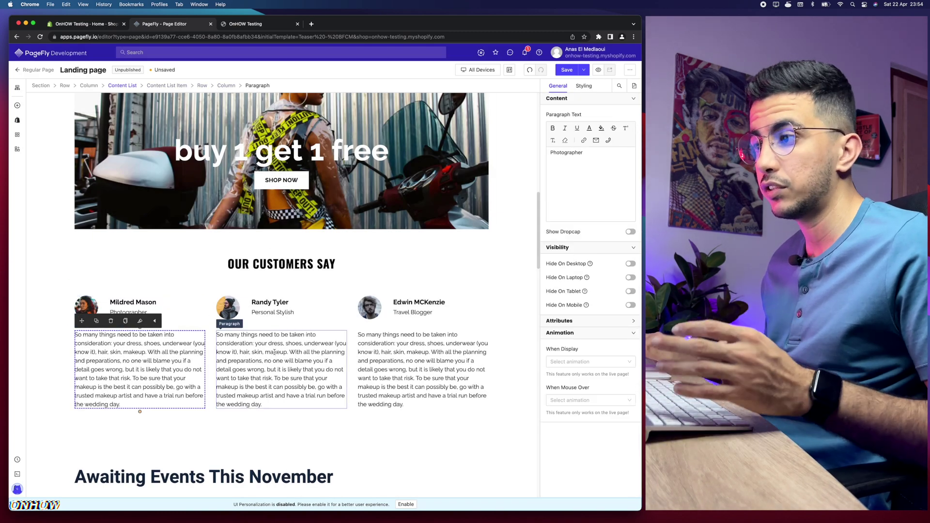
click(274, 352)
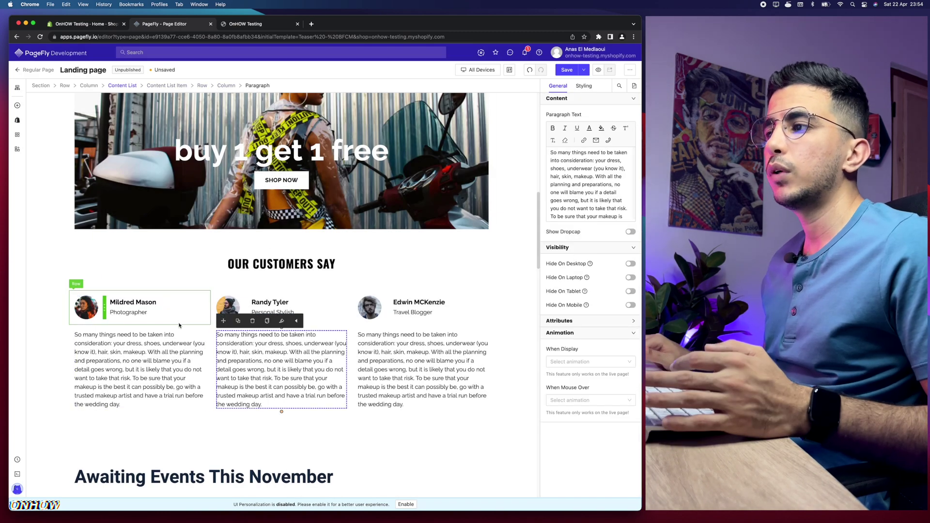
click(258, 276)
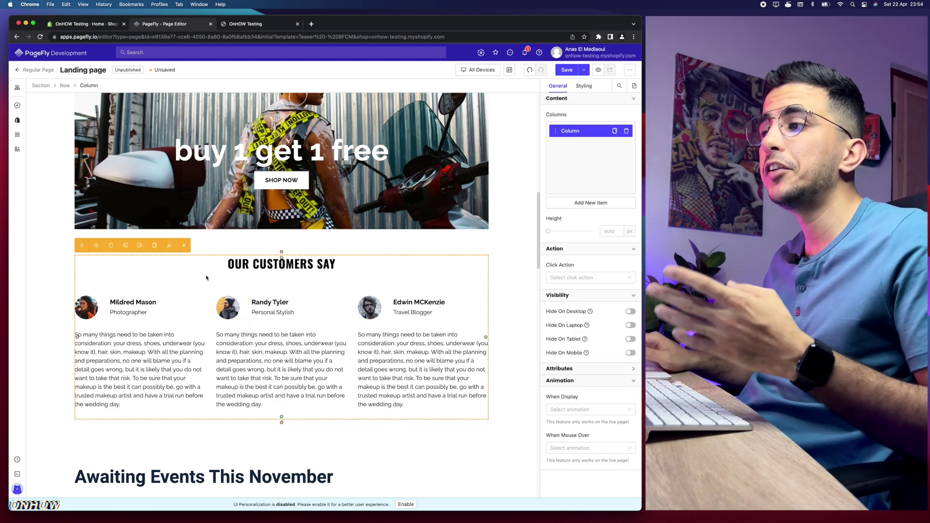
click(203, 267)
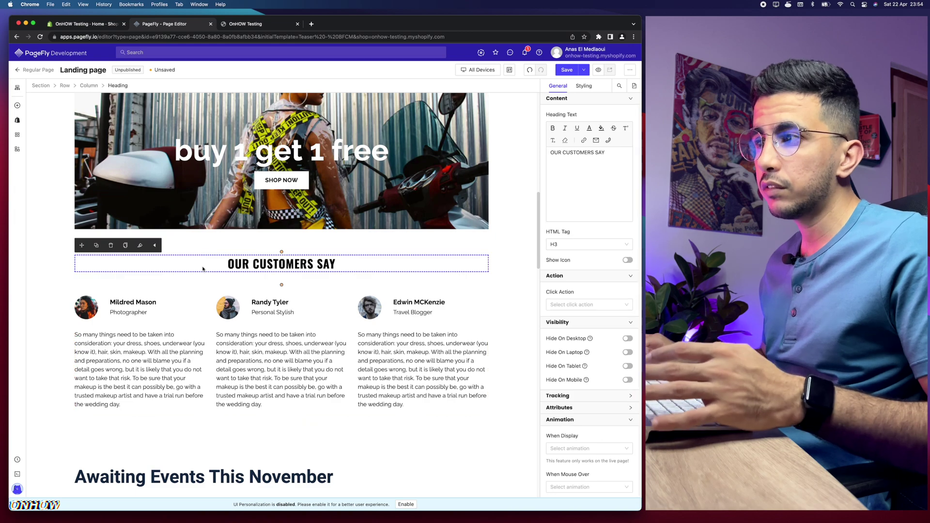
Try hiding the "OUR CUSTOMERS SAY" column on desktop and turn its desktop visibility back on.
click(195, 283)
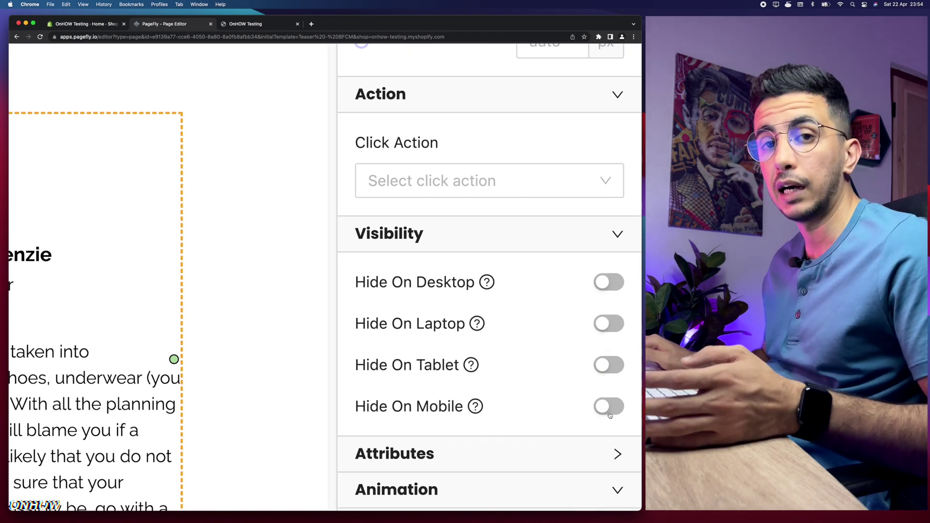
click(608, 279)
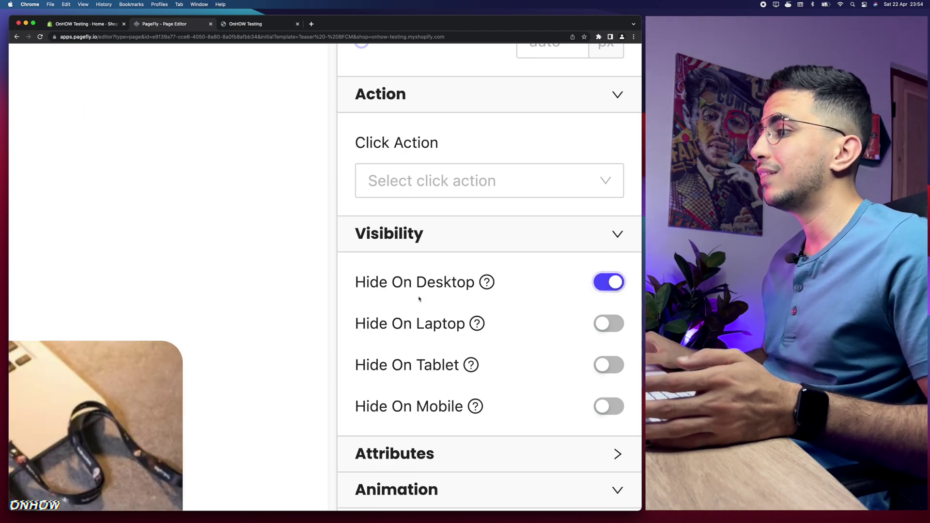
scroll(419, 298, down, 5)
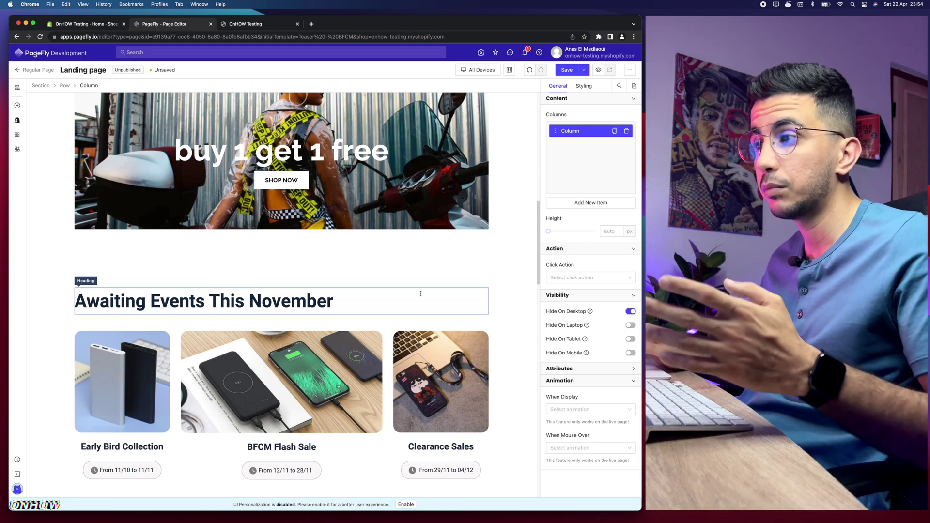
click(629, 311)
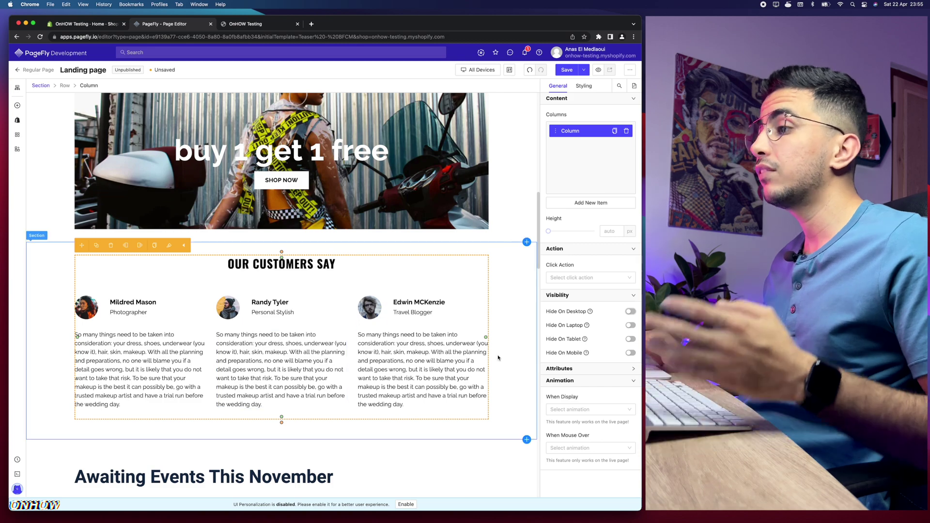
Insert the pre-made section Breadtalk from the Free Shipping category between the "OUR CUSTOMERS SAY" and "Awaiting Events This November" sections.
scroll(496, 352, down, 3)
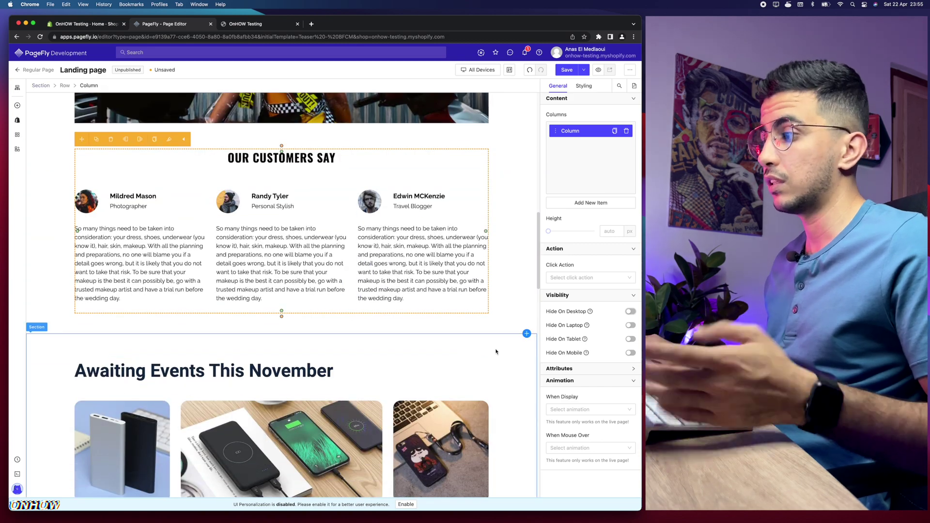
click(527, 332)
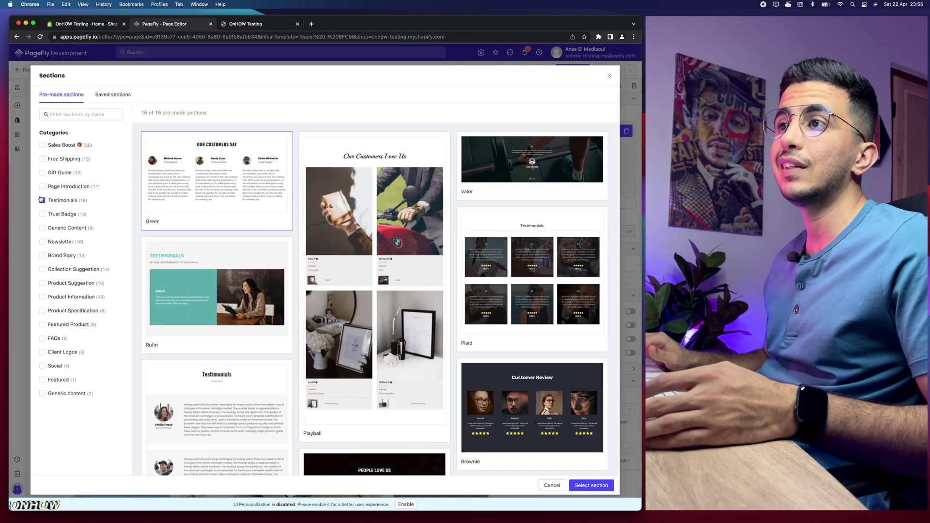
click(43, 201)
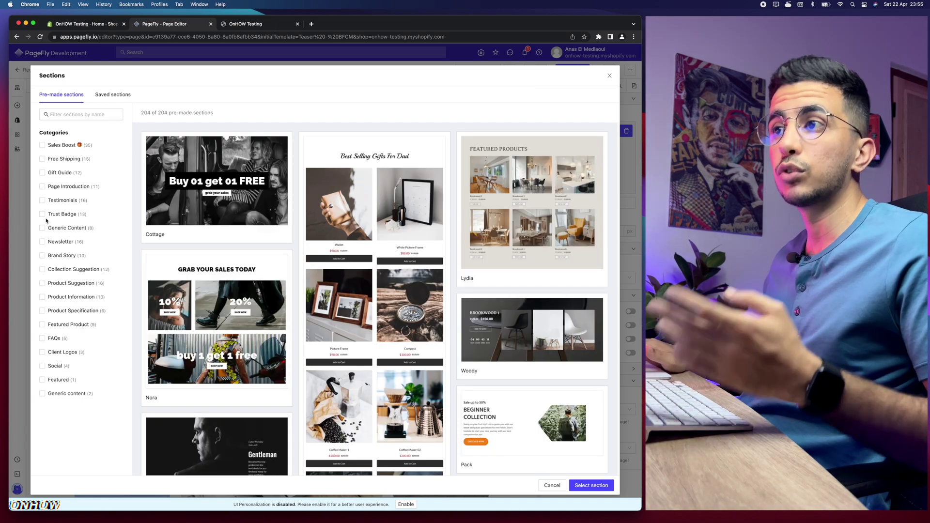
click(42, 159)
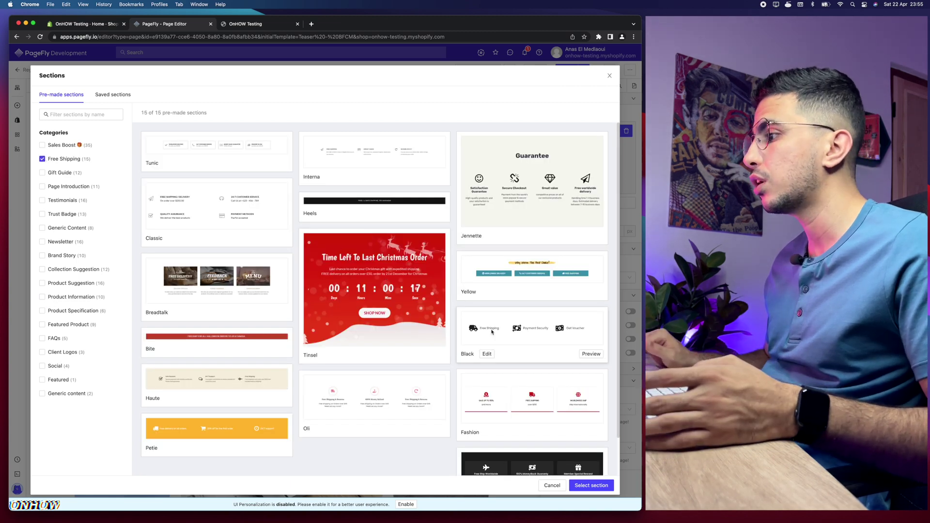
scroll(491, 332, down, 2)
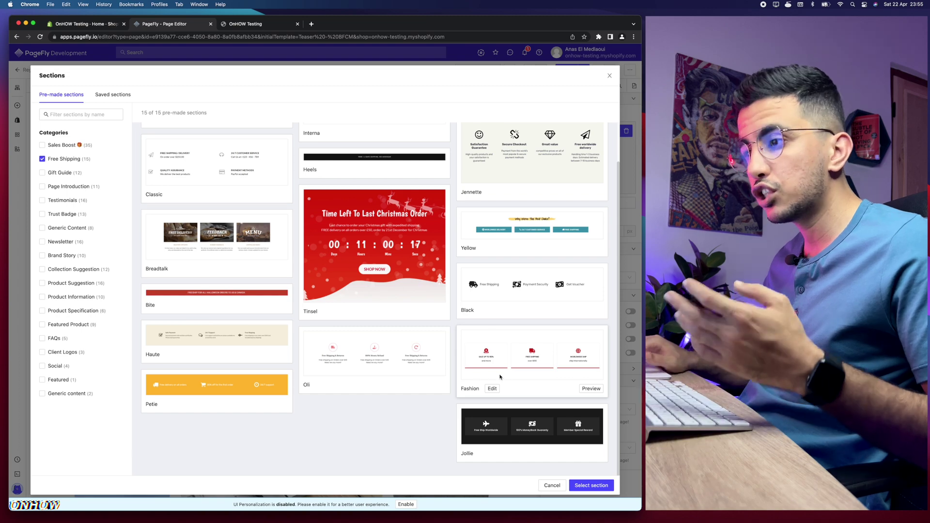
scroll(270, 288, up, 2)
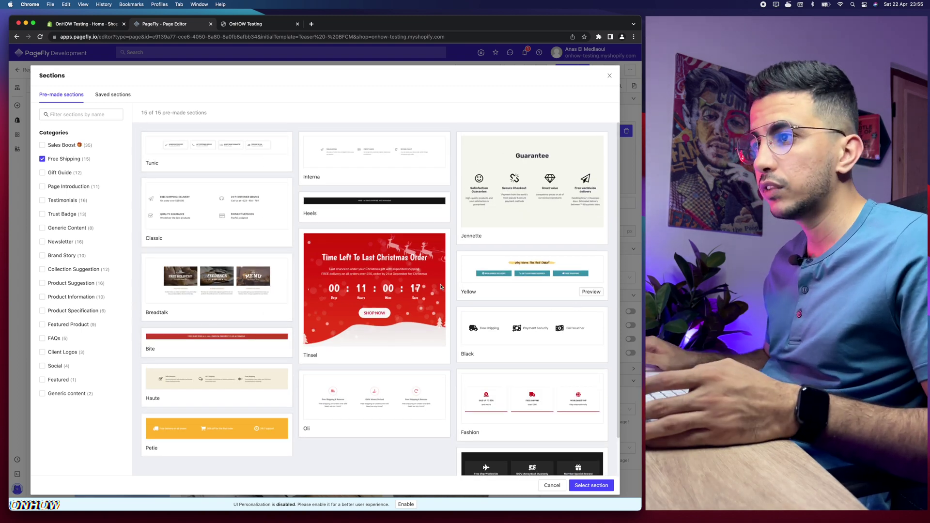
click(266, 307)
click(591, 484)
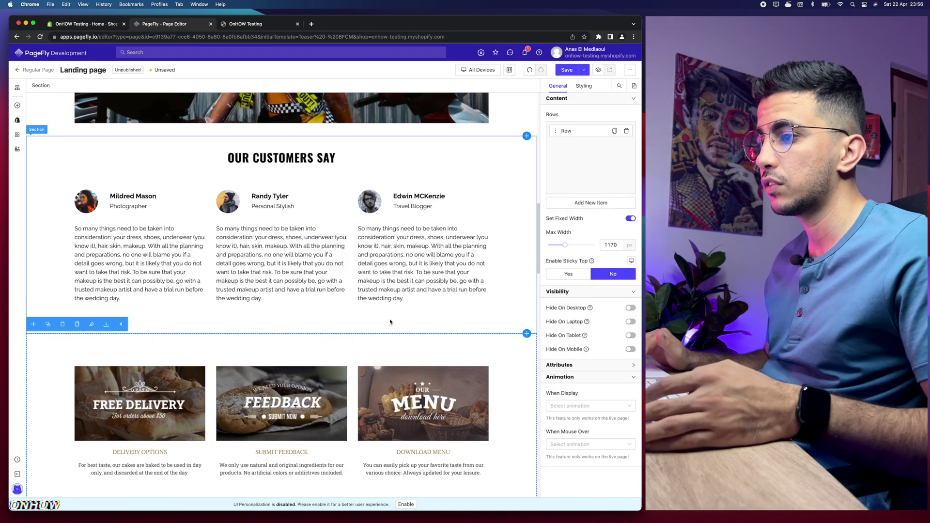
Look at the image settings of the FREE DELIVERY, FEEDBACK and MENU pictures, leaving the image manager without picking an image.
scroll(390, 321, down, 5)
click(99, 279)
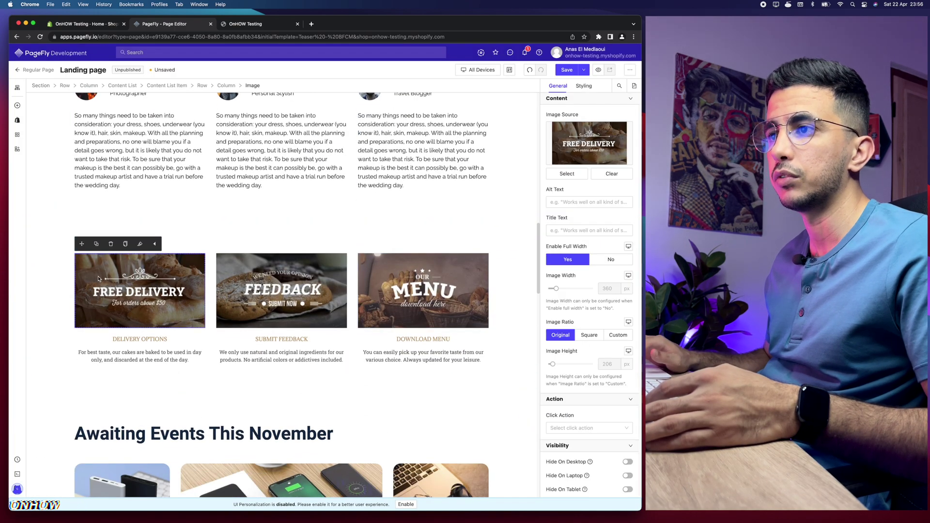
click(564, 175)
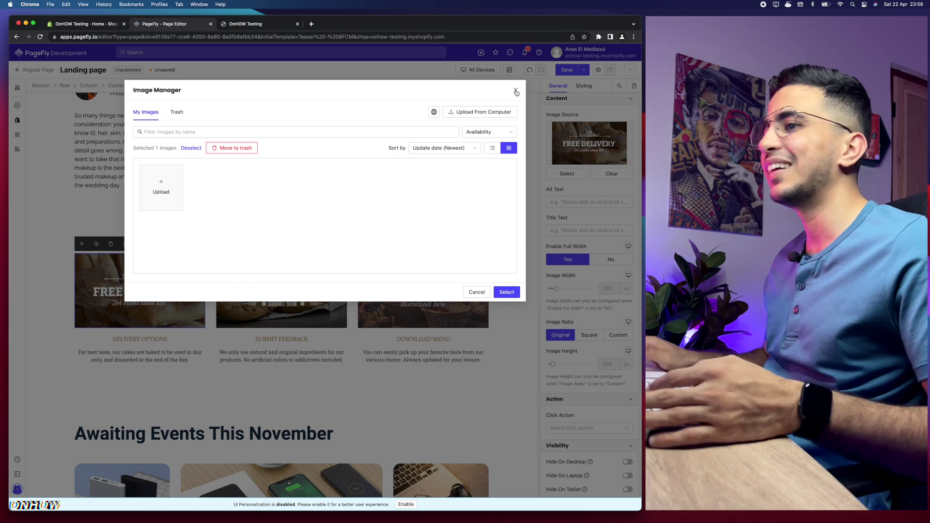
click(516, 91)
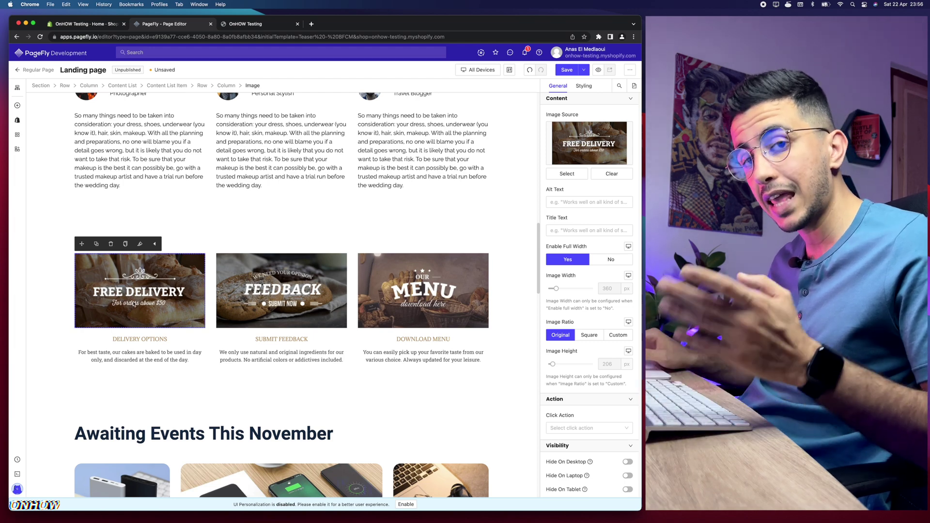
right_click(601, 157)
click(592, 153)
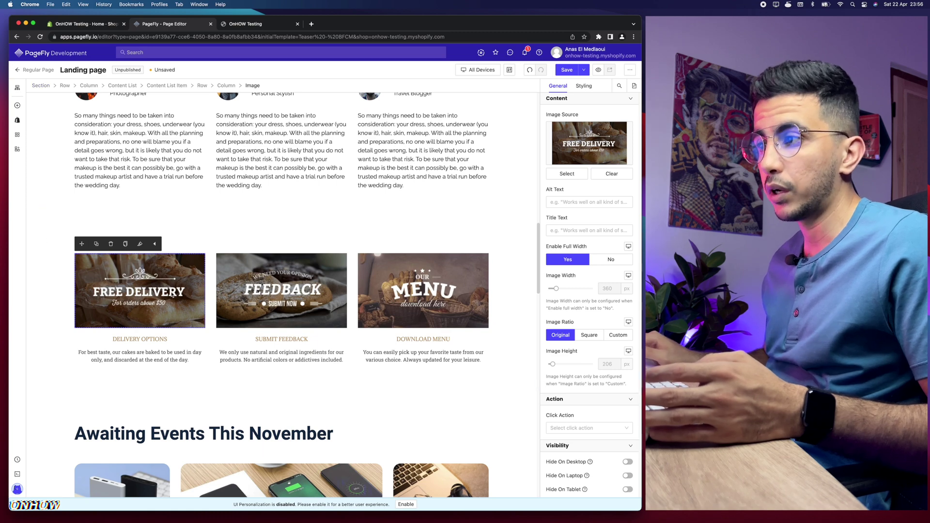
click(286, 297)
click(427, 307)
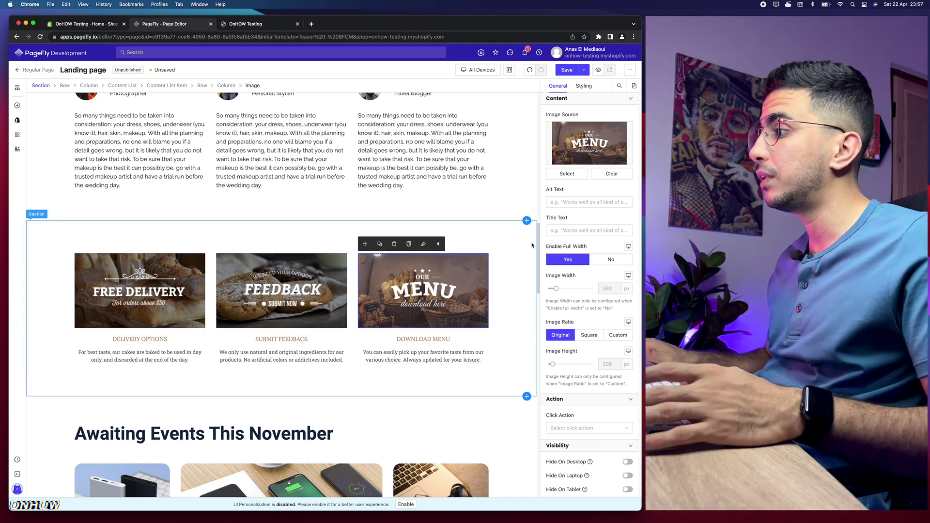
Browse pre-made sections filtered also by Gift Guide, Page Introduction, Trust Badge, Generic Content, Newsletter and Brand Story, without inserting one.
click(526, 220)
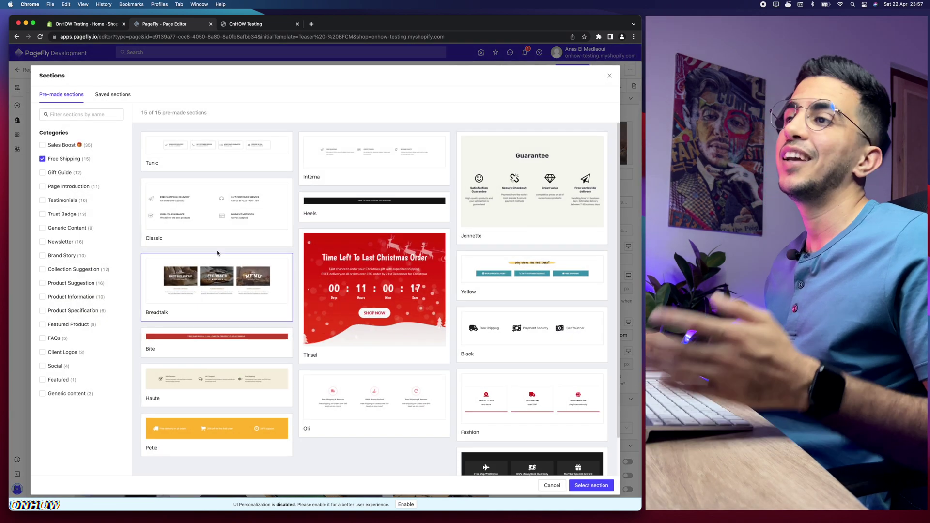
click(42, 172)
click(43, 187)
click(42, 214)
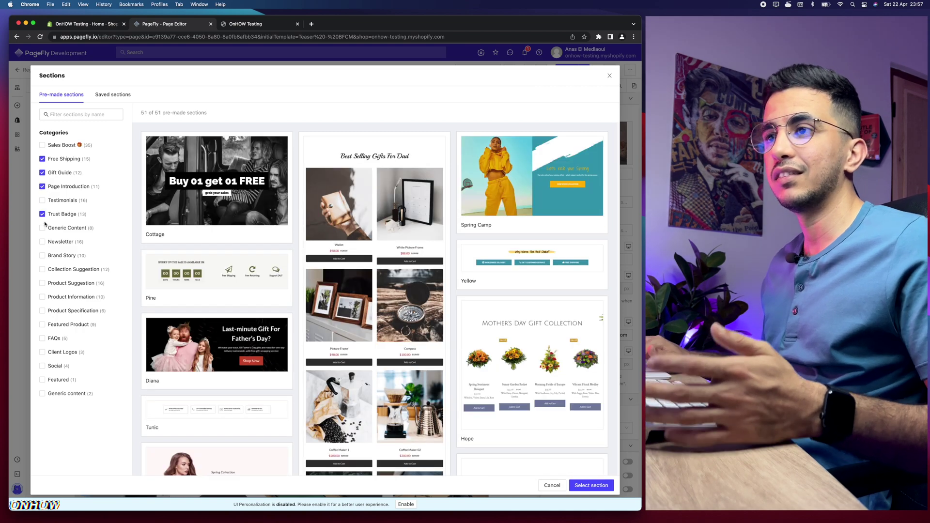
click(42, 228)
click(42, 245)
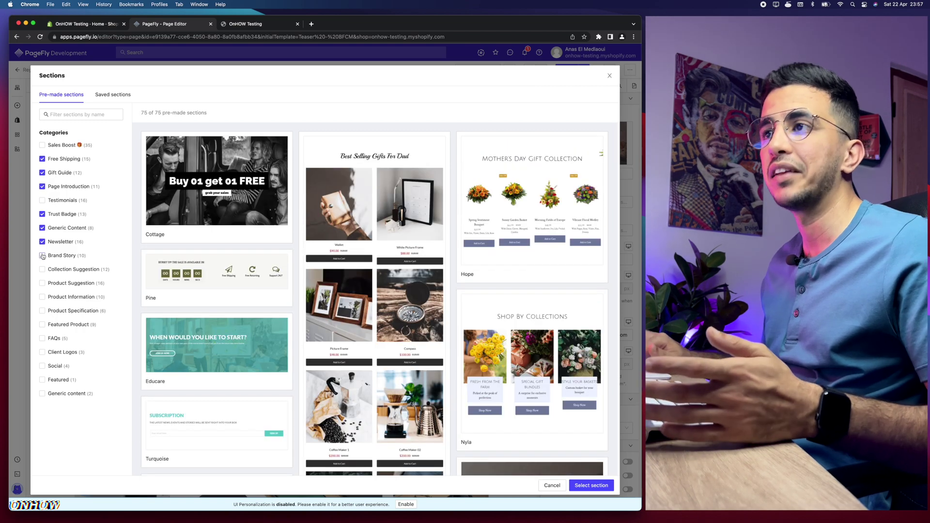
click(42, 256)
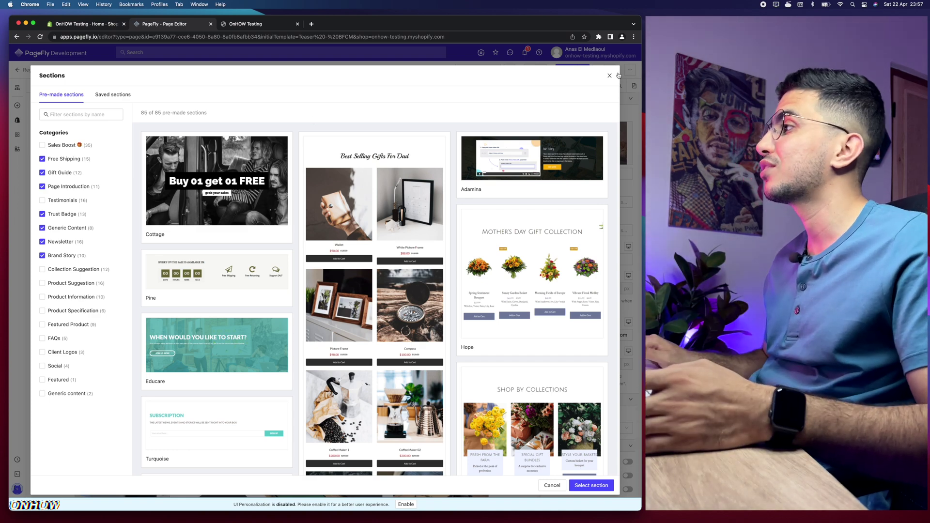
click(609, 76)
Open the preview of the landing page and look through its video banner and sales sections.
scroll(531, 104, down, 5)
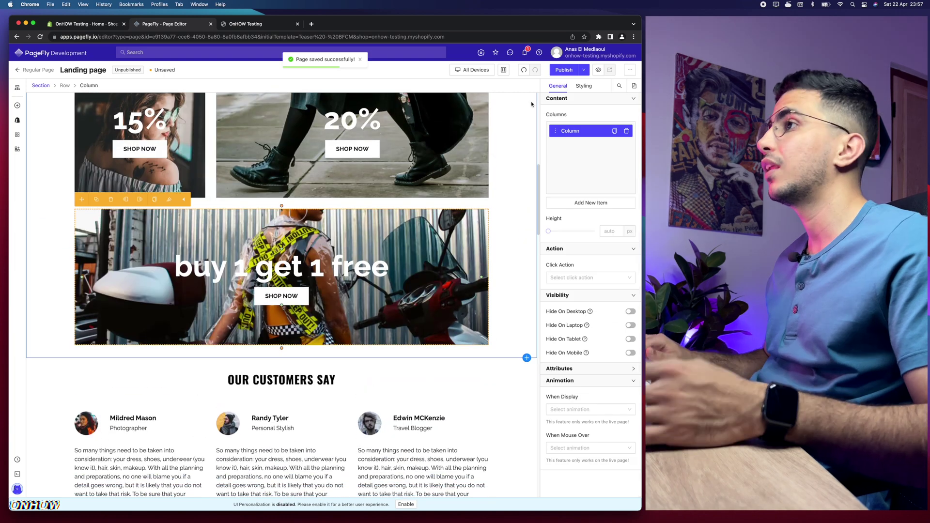
click(598, 70)
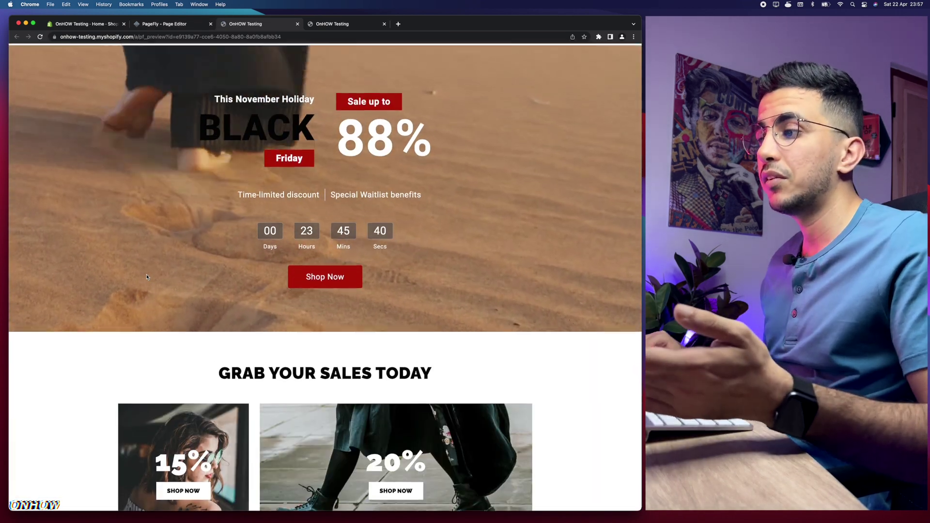
scroll(146, 277, down, 3)
scroll(147, 277, down, 2)
scroll(145, 273, up, 8)
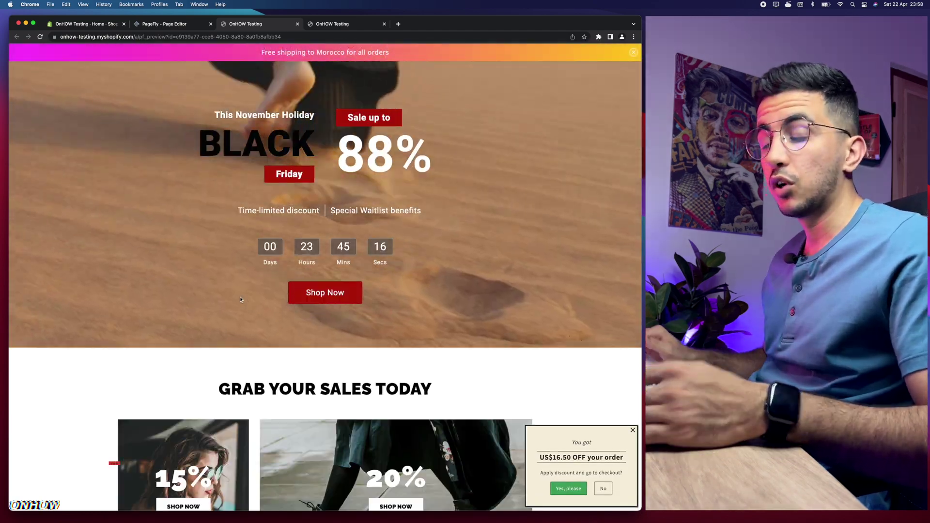